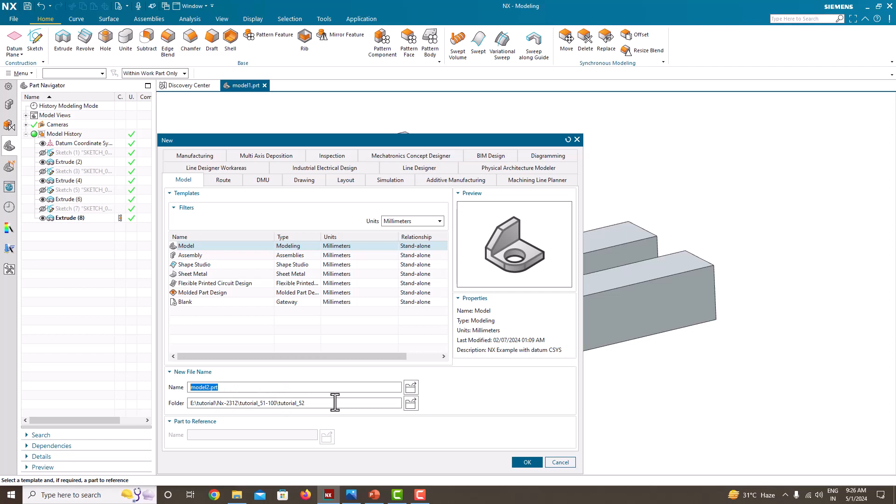
# - Create the millimetre Model part model2.prt and arrange the Fig. 3.35 reference drawing beside a widened modeling window
pyautogui.click(526, 462)
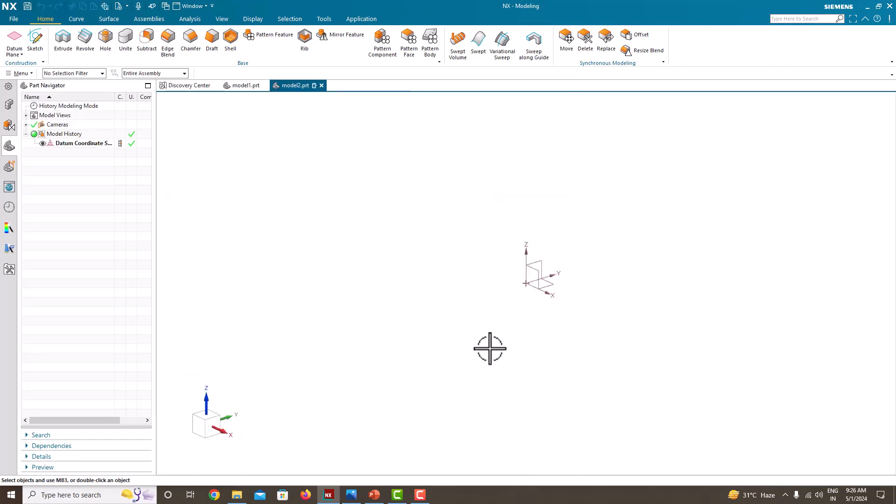
pyautogui.click(353, 494)
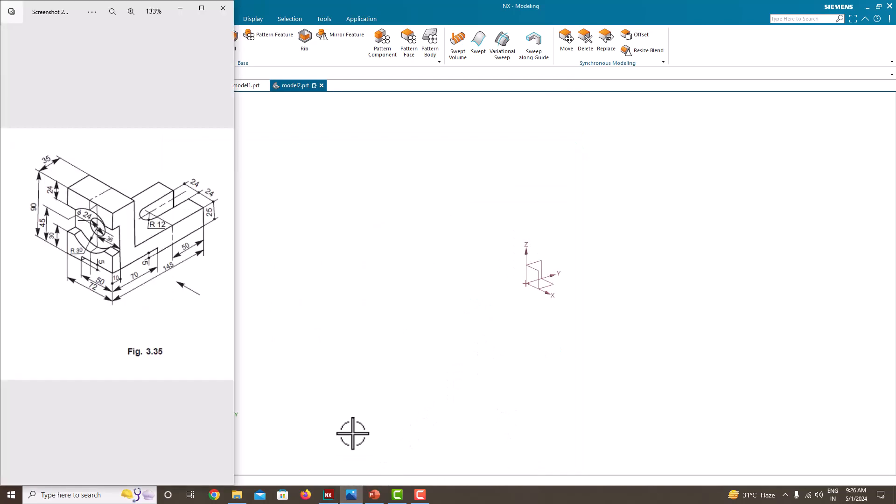
pyautogui.click(357, 406)
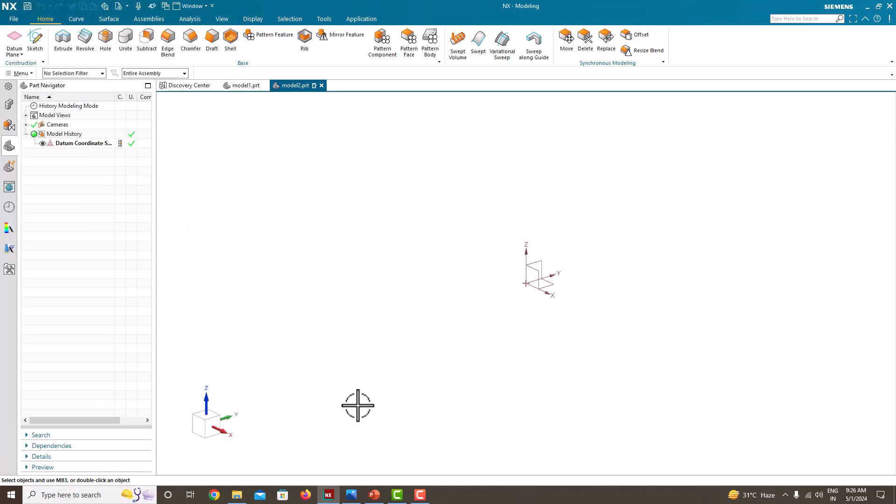
pyautogui.press('super+Right')
pyautogui.click(158, 173)
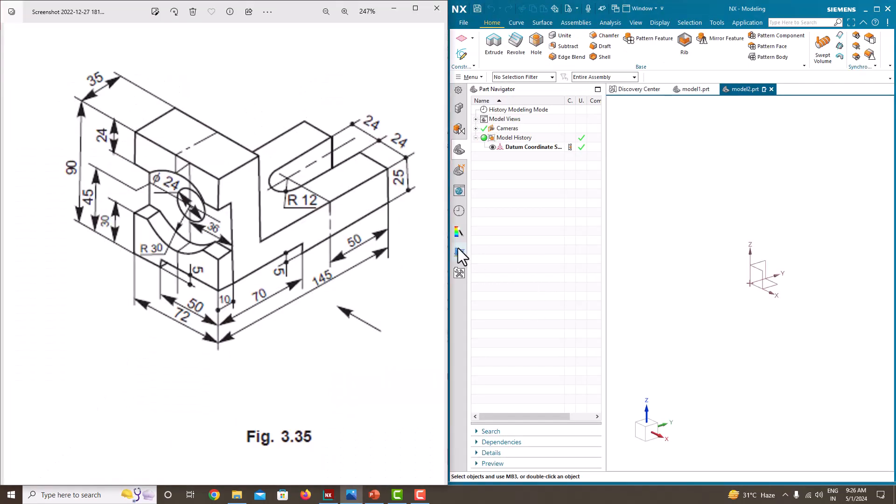
pyautogui.moveTo(447, 242); pyautogui.dragTo(47, 240)
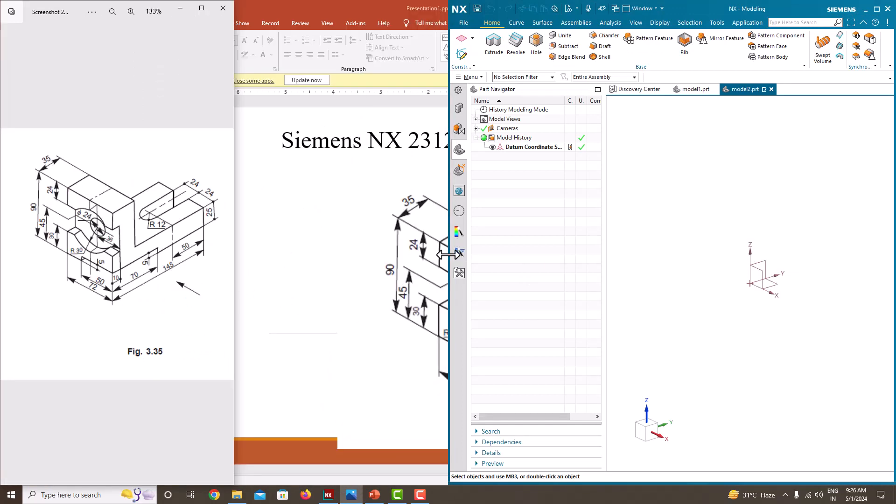
pyautogui.moveTo(448, 254); pyautogui.dragTo(233, 252)
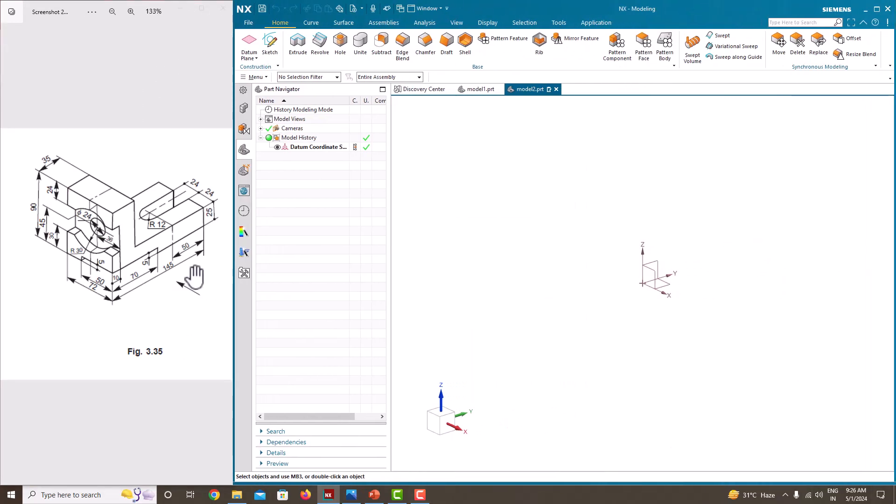
pyautogui.scroll(1, 194, 278)
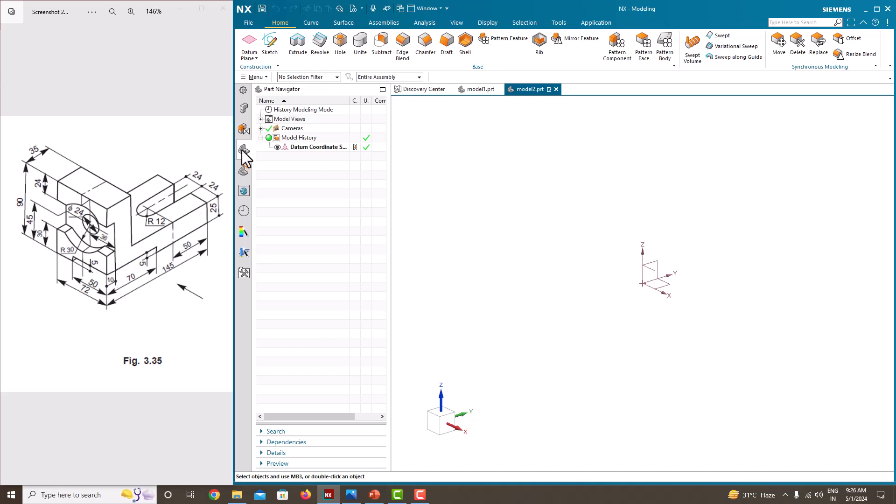
# - Create a new sketch on the Right principal plane
pyautogui.click(271, 47)
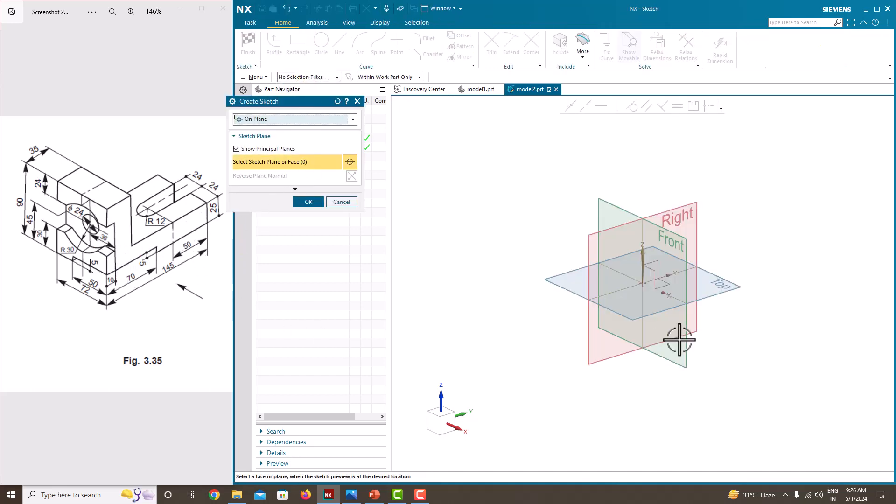
pyautogui.click(690, 203)
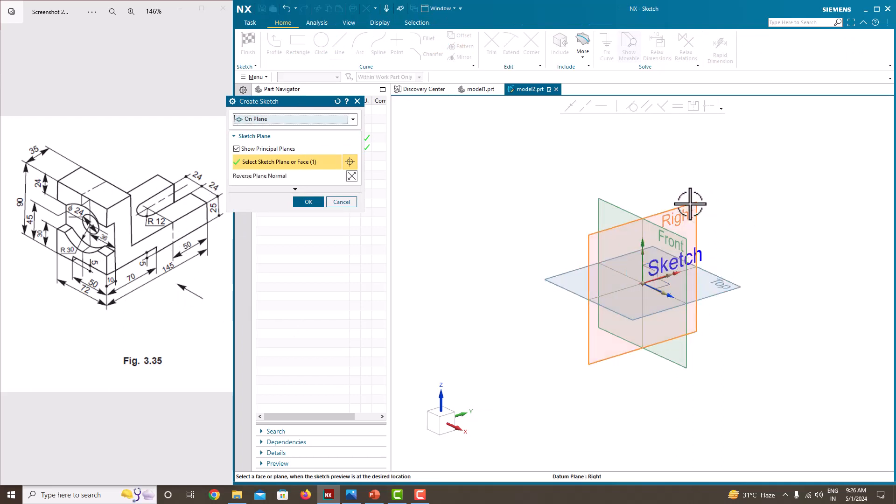
pyautogui.click(307, 201)
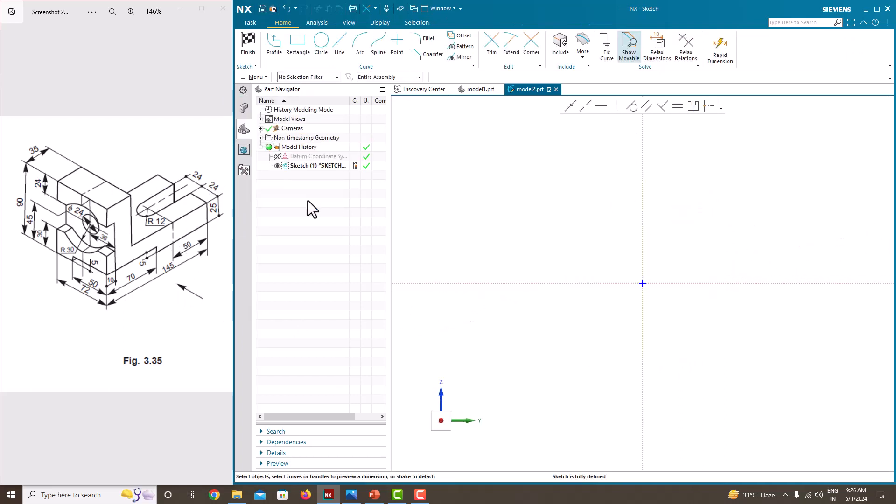
# - Sketch a closed L-shaped profile from the origin with the Profile tool, its base about 275 mm long along the horizontal axis
pyautogui.click(266, 44)
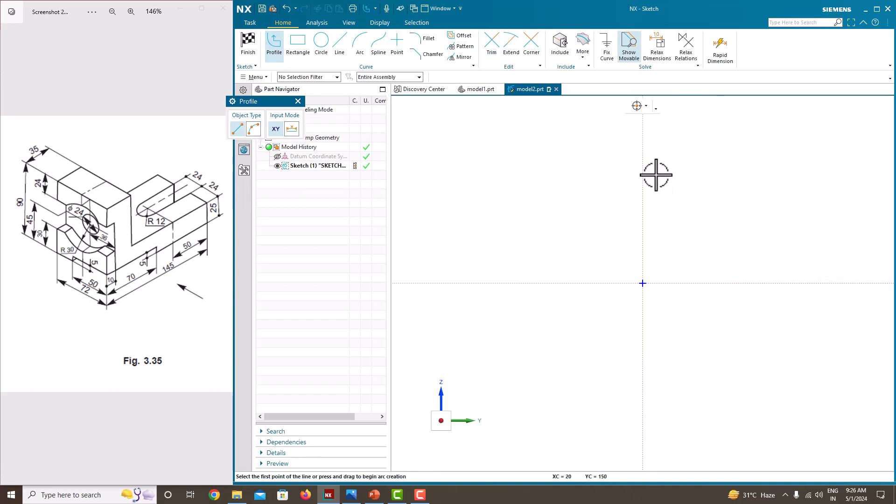
pyautogui.click(643, 284)
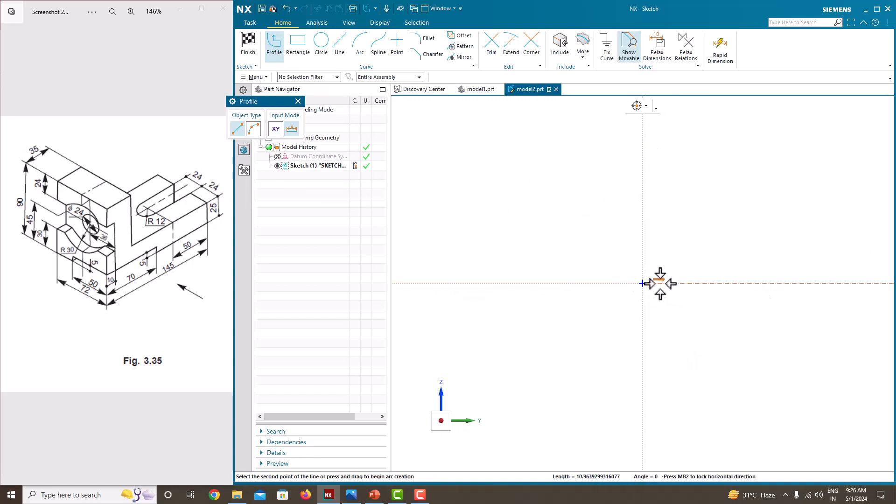
pyautogui.click(842, 284)
pyautogui.click(842, 233)
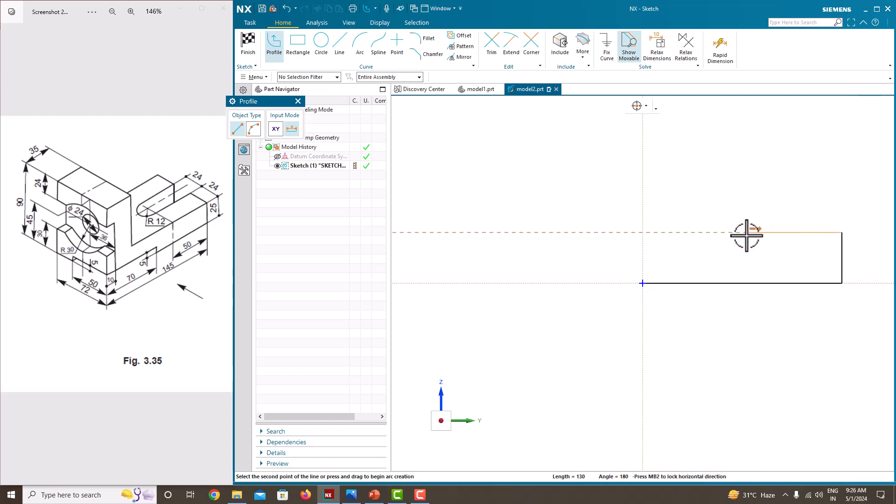
pyautogui.click(701, 232)
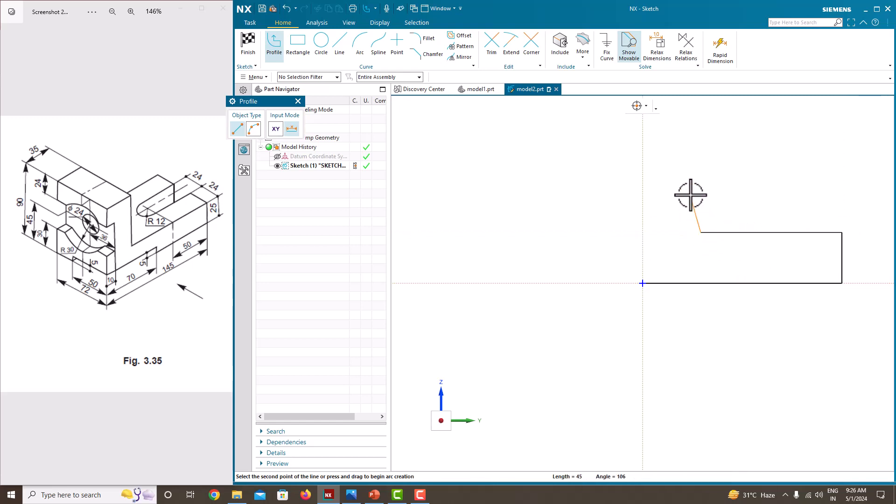
pyautogui.click(700, 111)
pyautogui.scroll(-3, 640, 135)
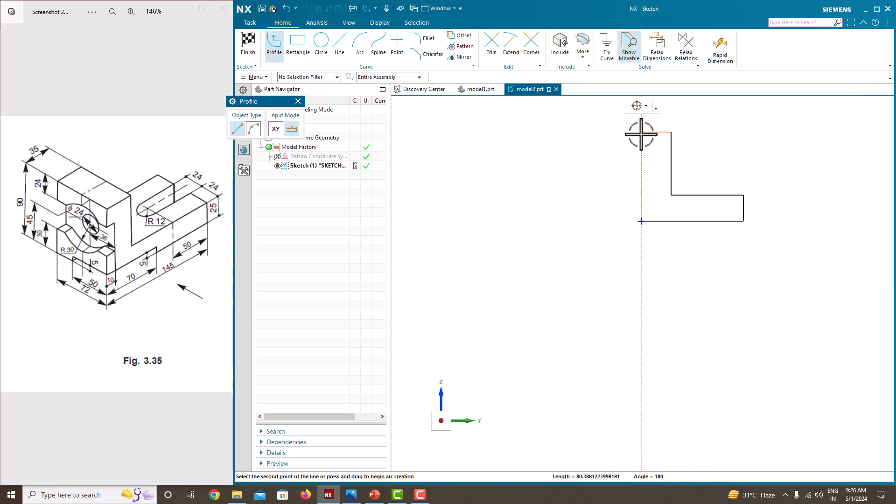
pyautogui.scroll(2, 641, 133)
pyautogui.click(642, 132)
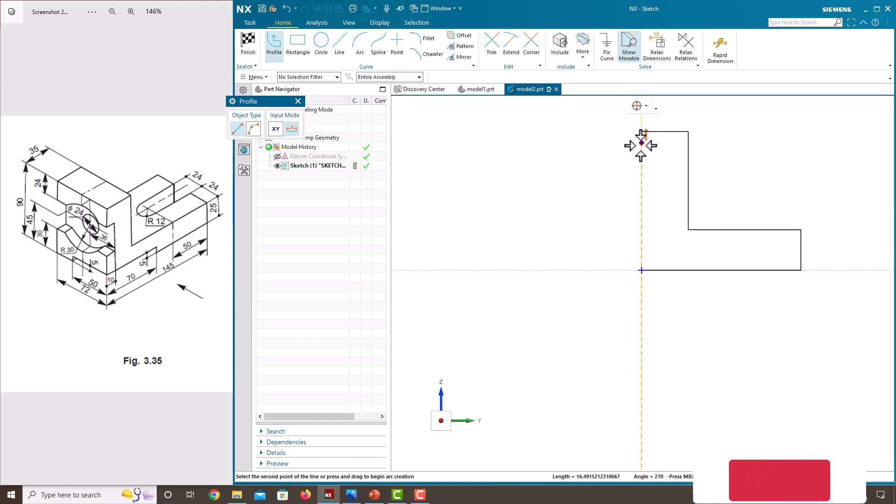
pyautogui.click(642, 269)
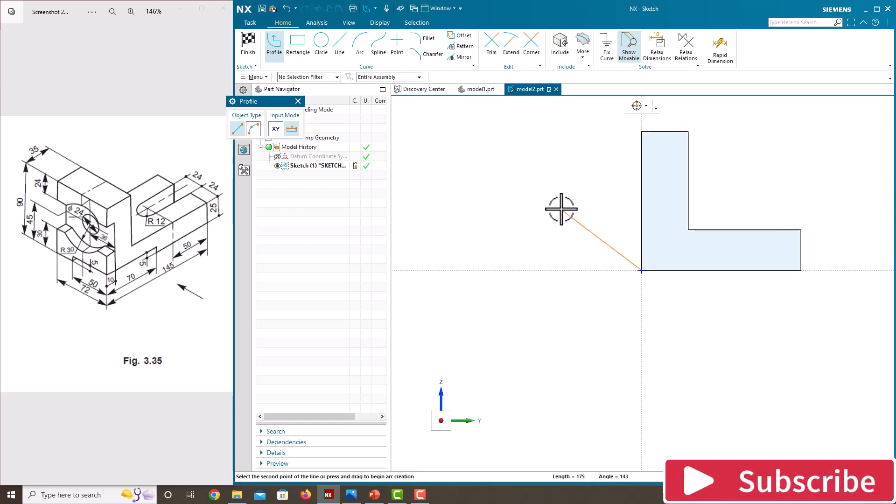
pyautogui.press('Escape')
pyautogui.press('Escape')
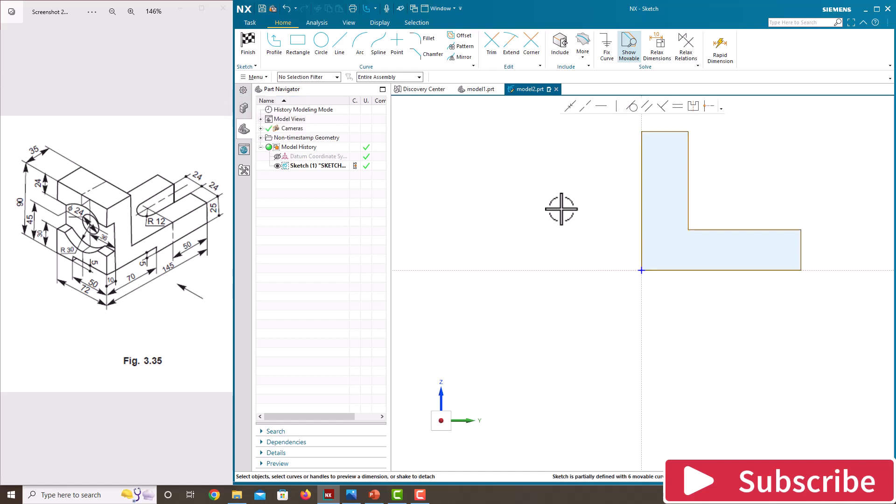
# - Dimension the profile's base line to 145 mm and scale the entire sketch to match
pyautogui.scroll(-2, 561, 209)
pyautogui.scroll(3, 642, 136)
pyautogui.scroll(-3, 535, 262)
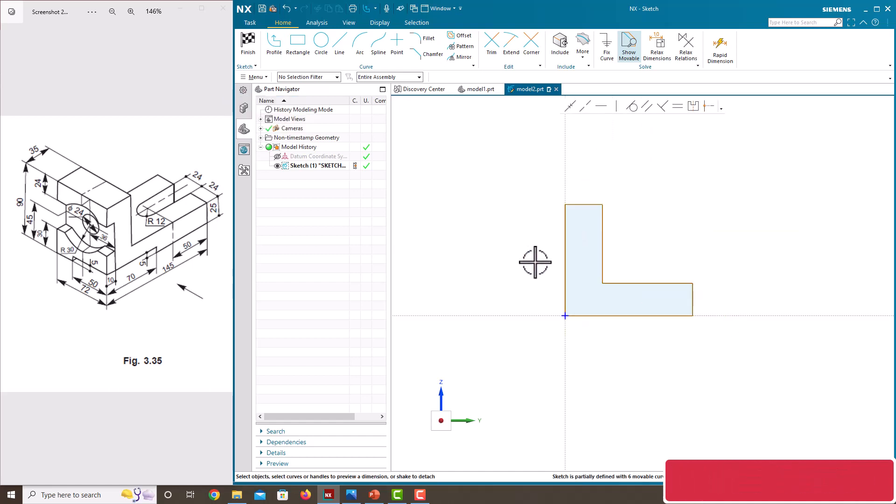
pyautogui.scroll(2, 596, 360)
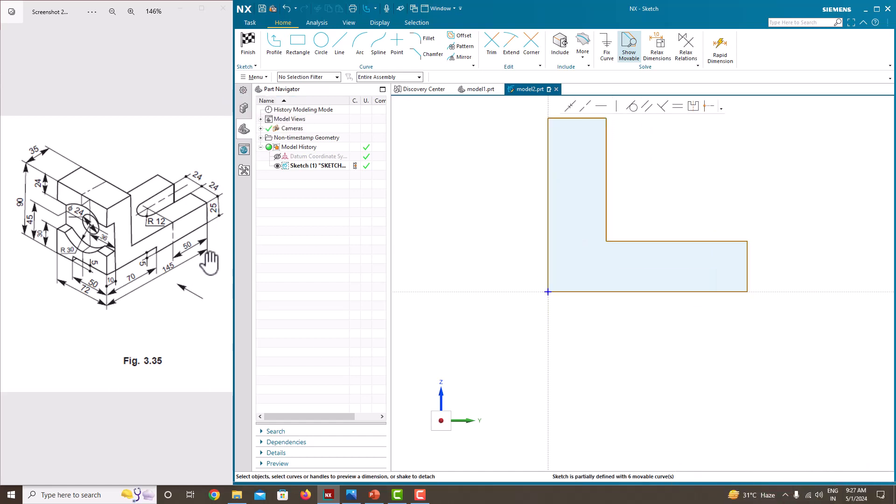
pyautogui.click(616, 290)
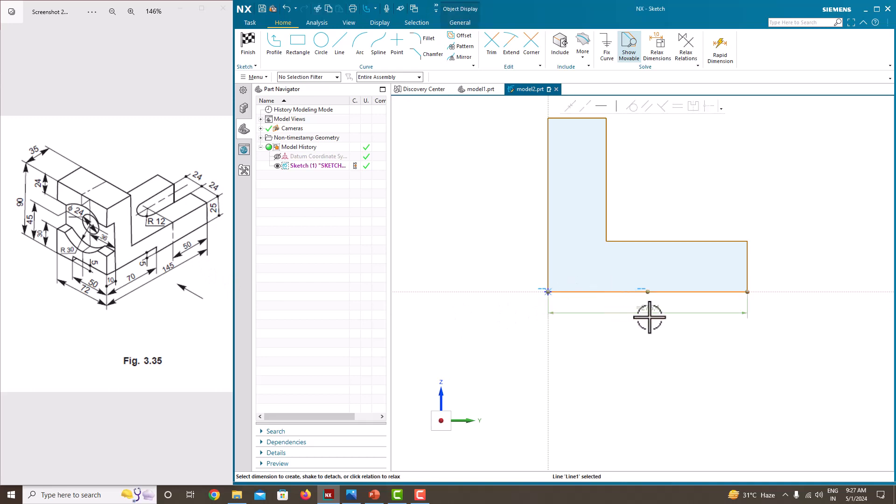
pyautogui.doubleClick(650, 310)
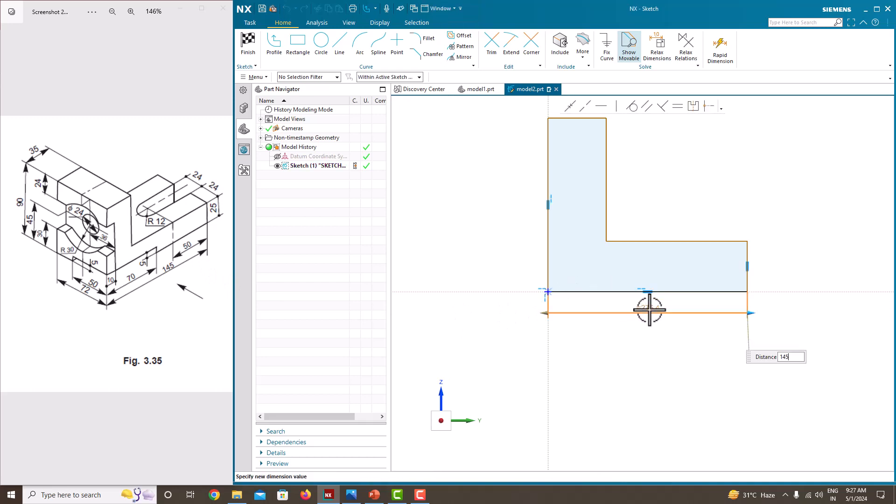
pyautogui.write('145')
pyautogui.press('Return')
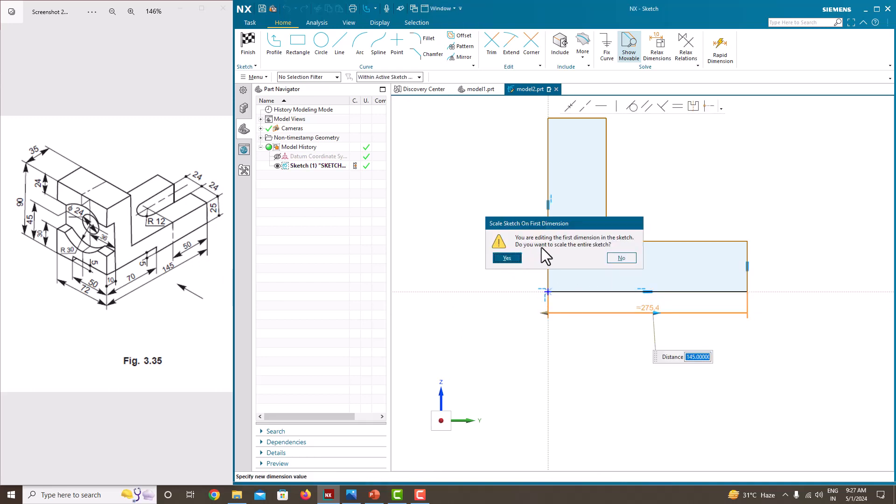
pyautogui.click(507, 258)
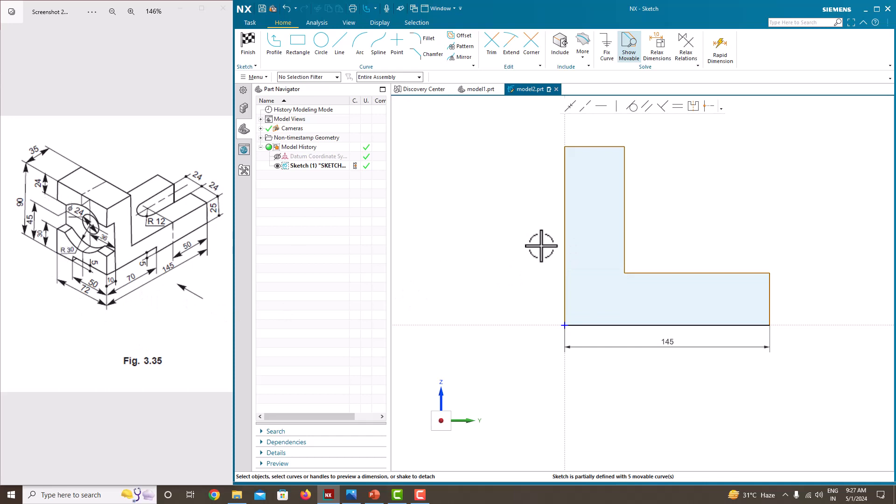
# - Dimension the tall vertical edge at the origin to 90 mm
pyautogui.click(564, 249)
pyautogui.click(554, 229)
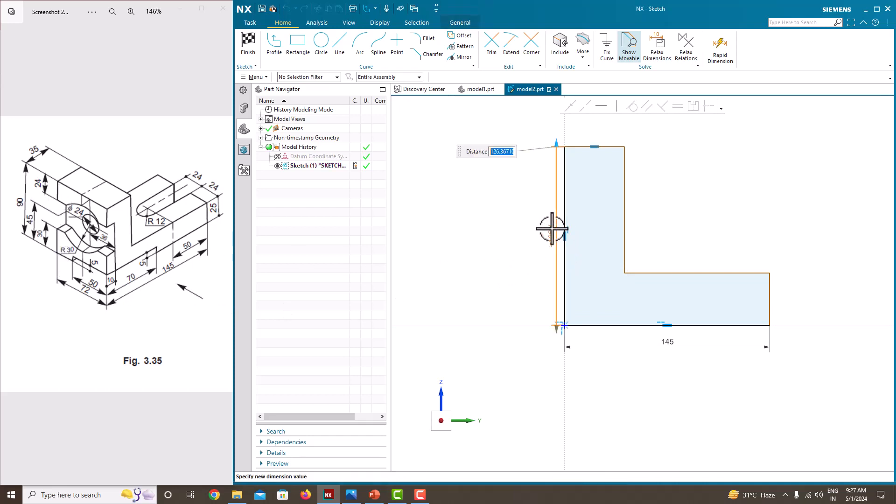
pyautogui.write('90')
pyautogui.press('Return')
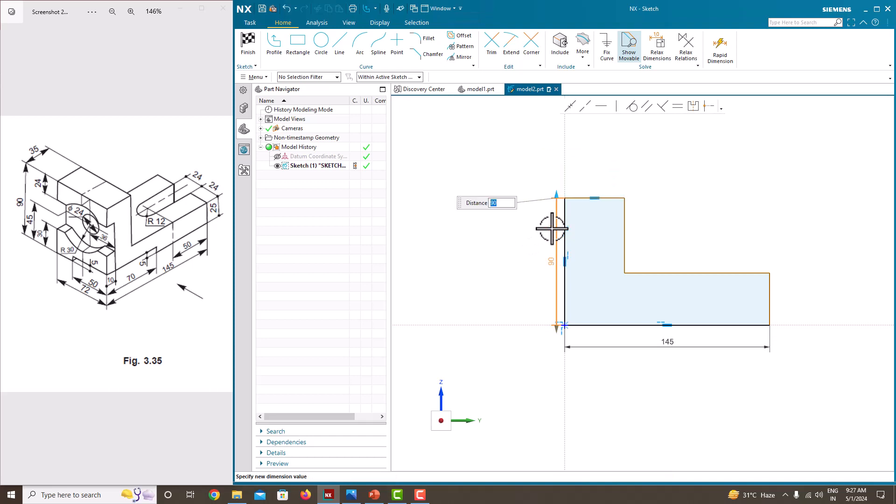
pyautogui.click(484, 261)
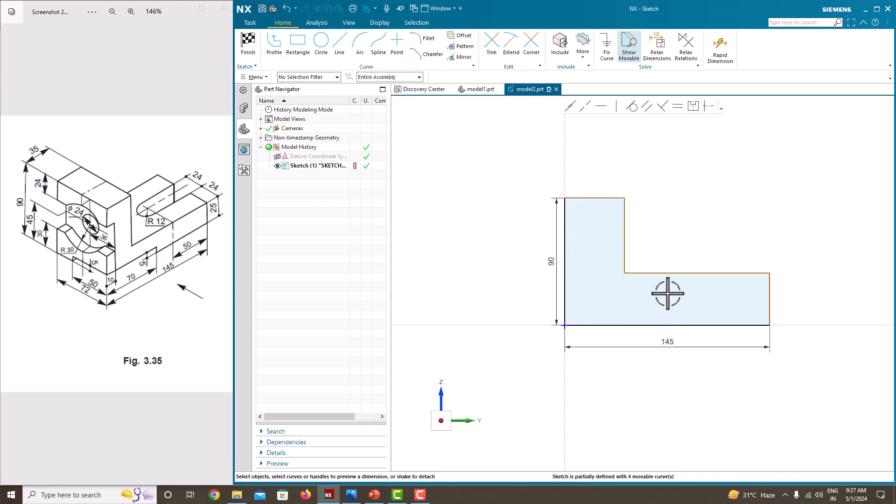
# - Dimension the short vertical edge at the far end of the base to 25 mm
pyautogui.click(775, 293)
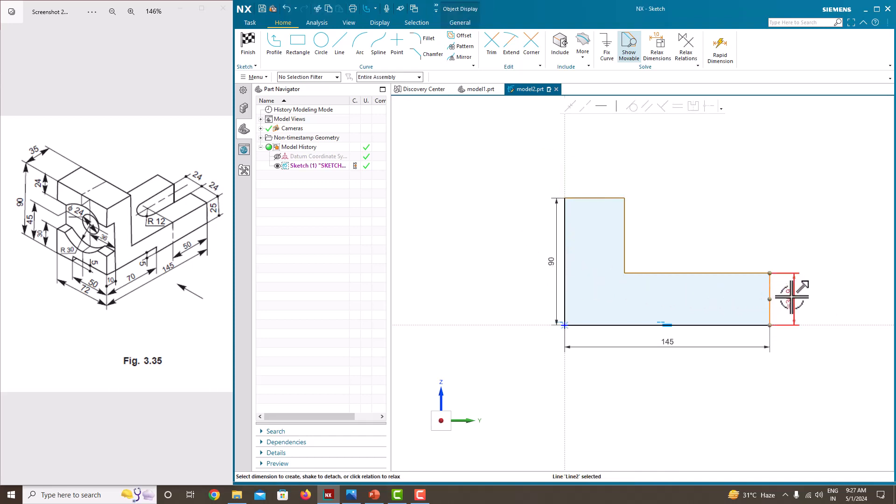
pyautogui.click(791, 297)
pyautogui.press('Return')
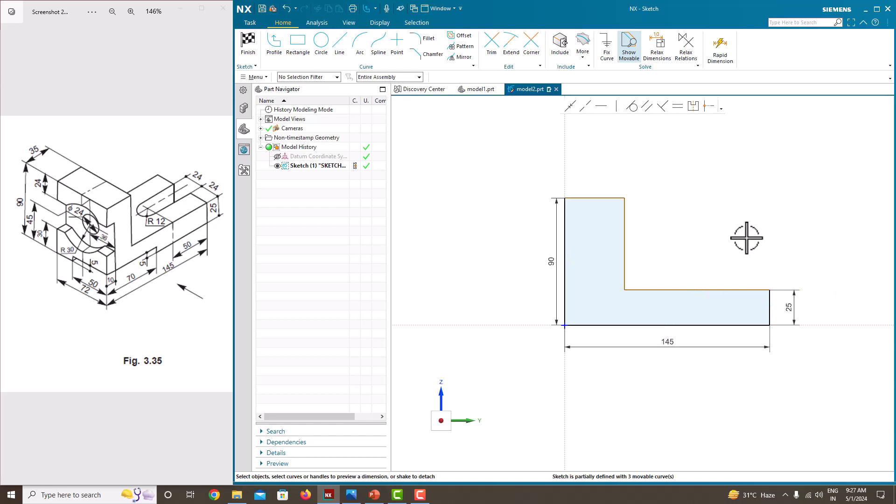
# - Dimension the top edge of the upright leg to 35 mm and finish the sketch
pyautogui.click(592, 197)
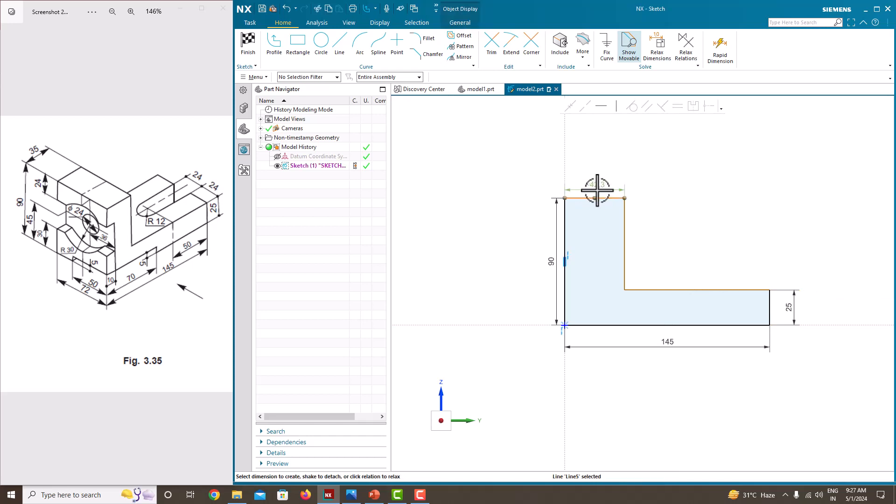
pyautogui.click(597, 184)
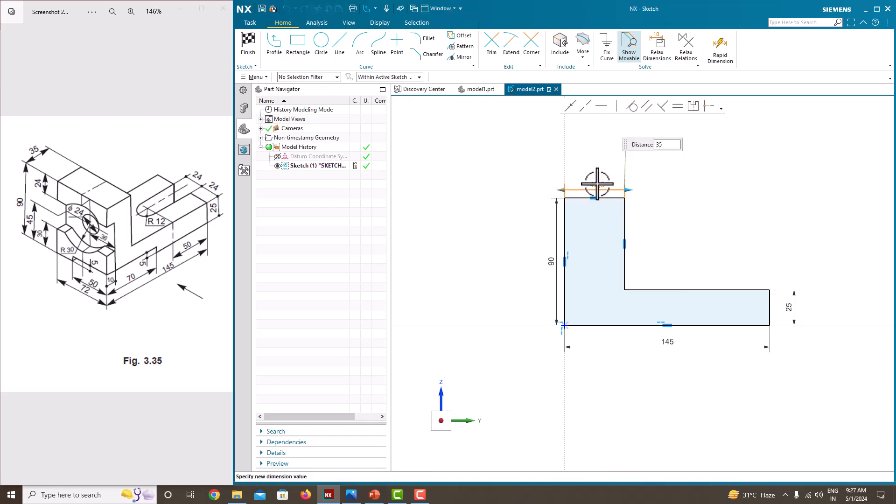
pyautogui.press('Return')
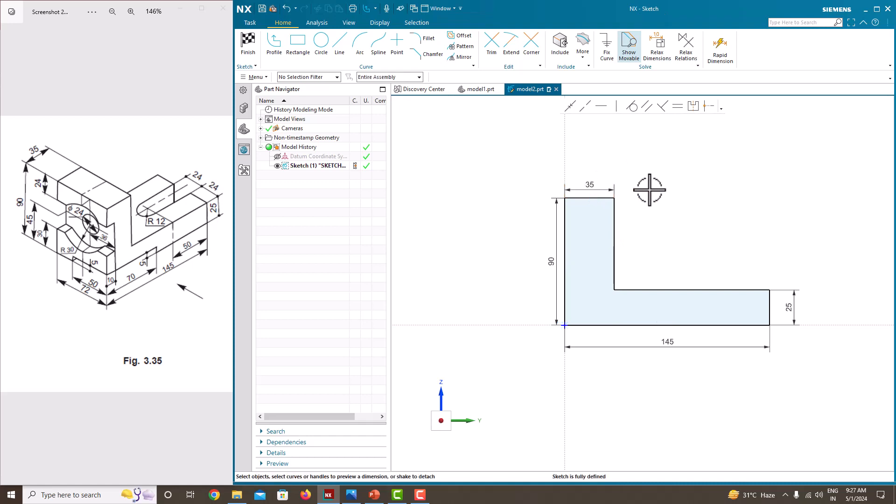
pyautogui.rightClick(673, 224)
pyautogui.click(686, 230)
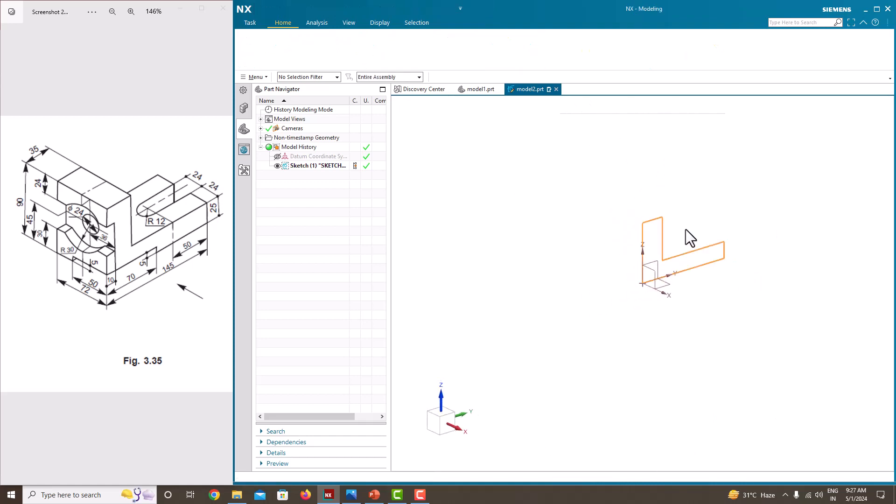
# - Extrude the L-shaped profile symmetrically to a total width of 72 mm as a solid body
pyautogui.click(297, 47)
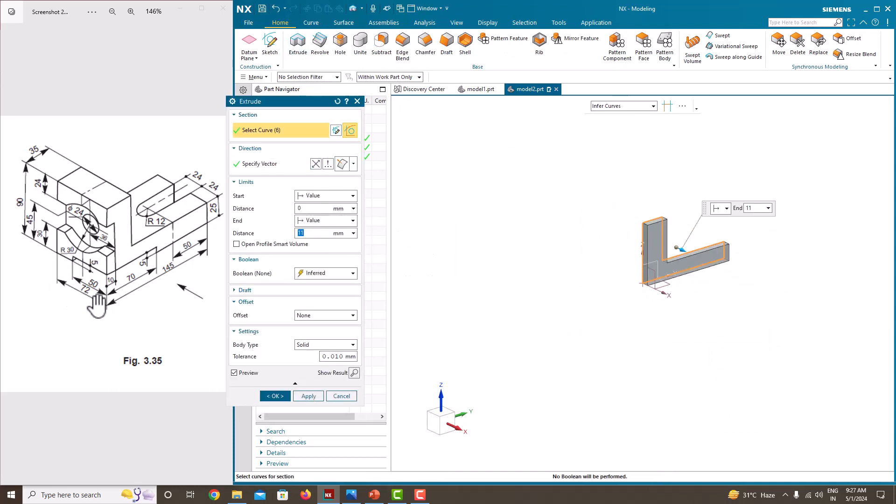
pyautogui.click(320, 219)
pyautogui.click(318, 249)
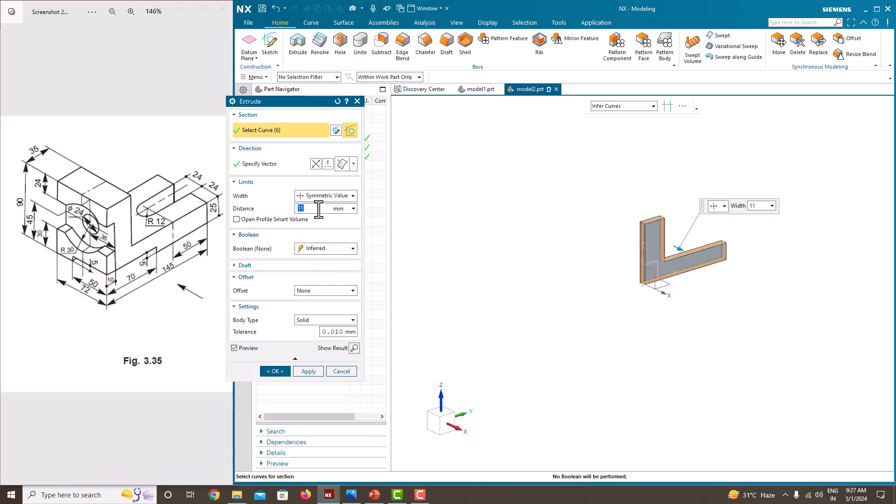
pyautogui.write('72')
pyautogui.press('Return')
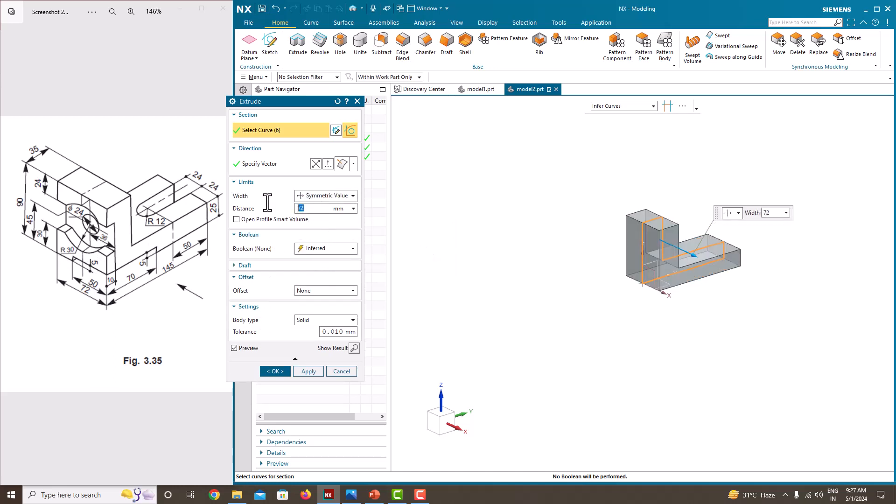
pyautogui.click(276, 371)
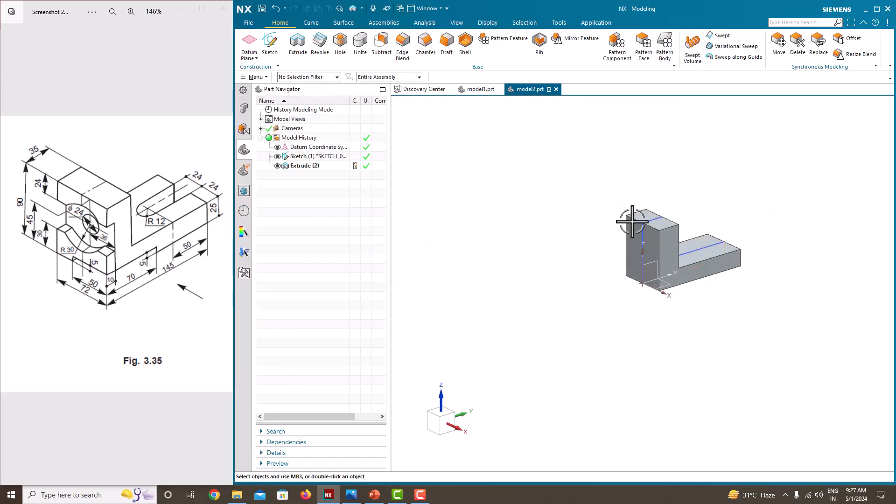
# - Hide the profile sketch and create a new sketch on the outer vertical face of the upright leg
pyautogui.click(277, 156)
pyautogui.hotkey('ctrl', 'f')
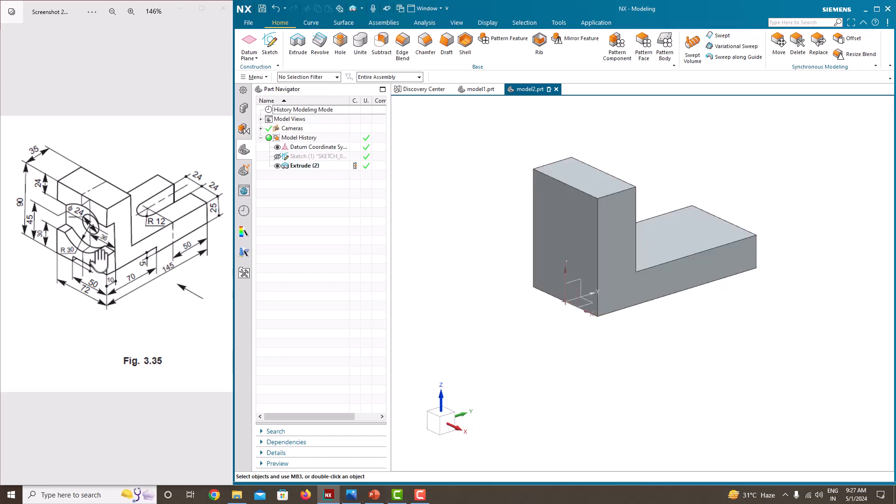
pyautogui.click(266, 44)
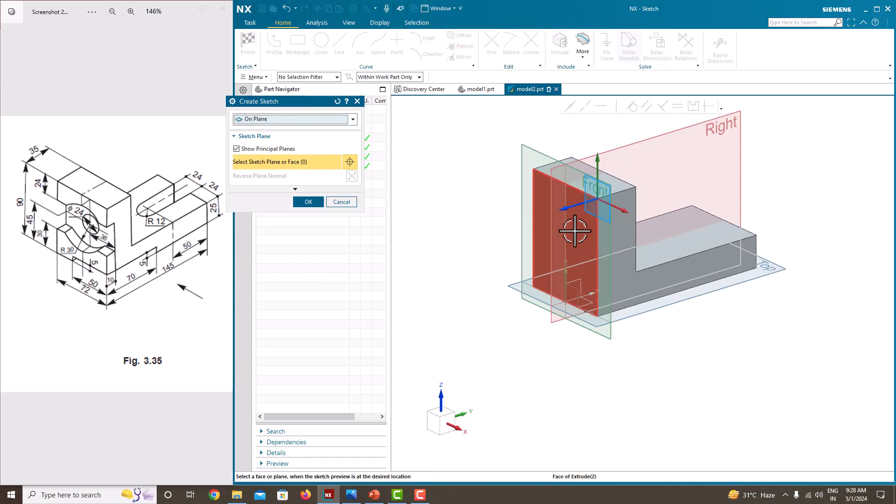
pyautogui.click(575, 231)
pyautogui.click(318, 198)
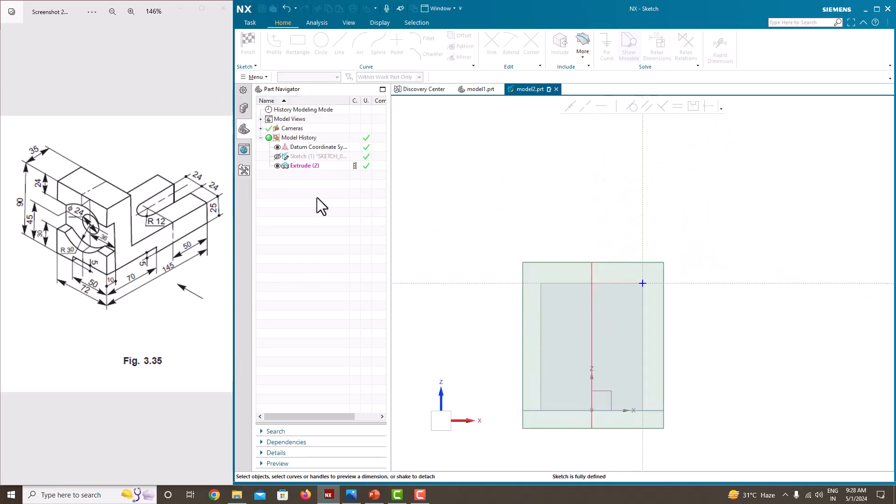
pyautogui.scroll(1, 570, 358)
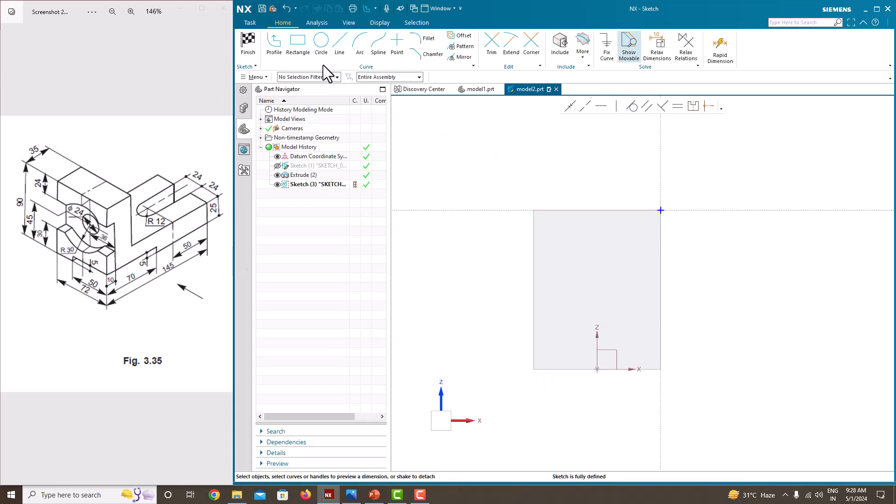
# - Draw a vertical line from the origin to the face's top edge and convert it to a reference line
pyautogui.click(339, 47)
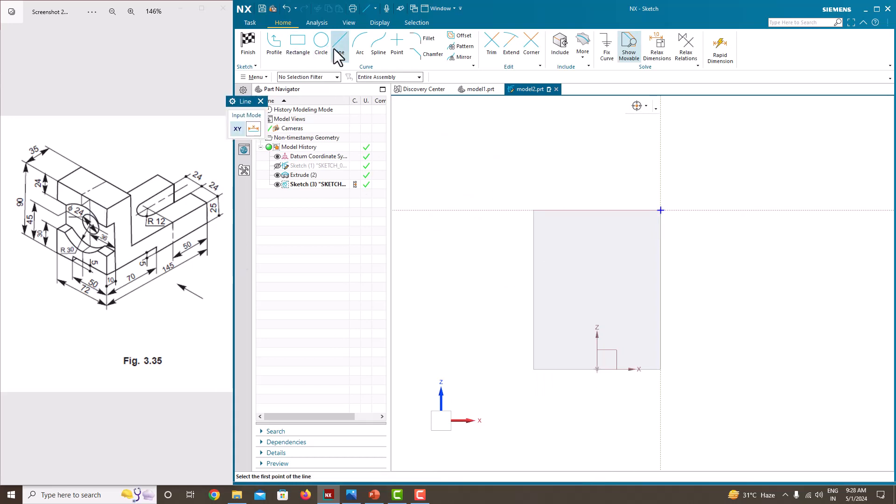
pyautogui.click(598, 369)
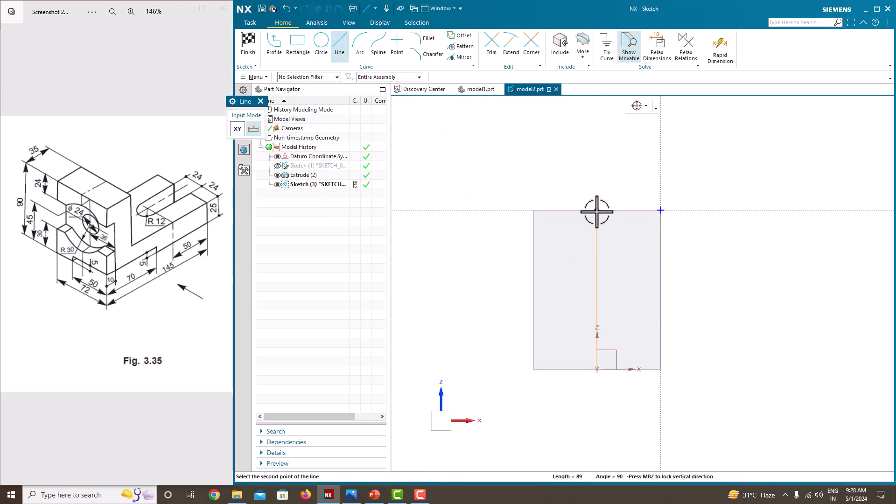
pyautogui.click(597, 210)
pyautogui.press('Escape')
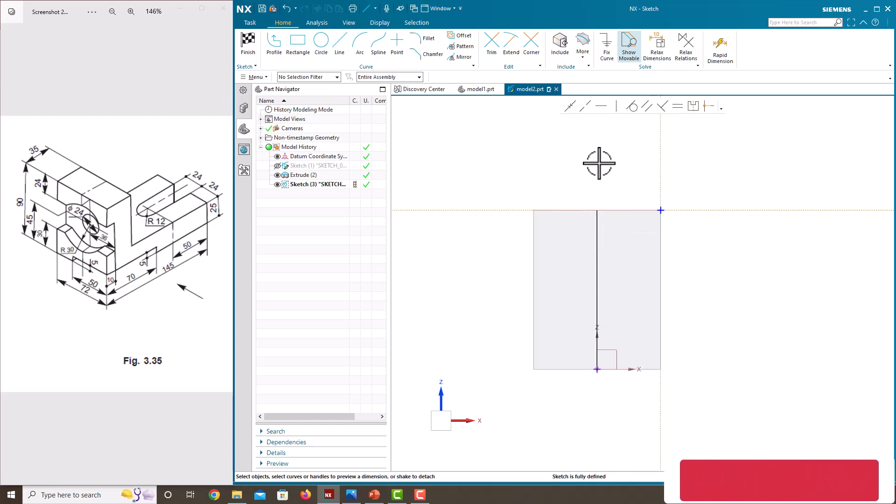
pyautogui.click(597, 235)
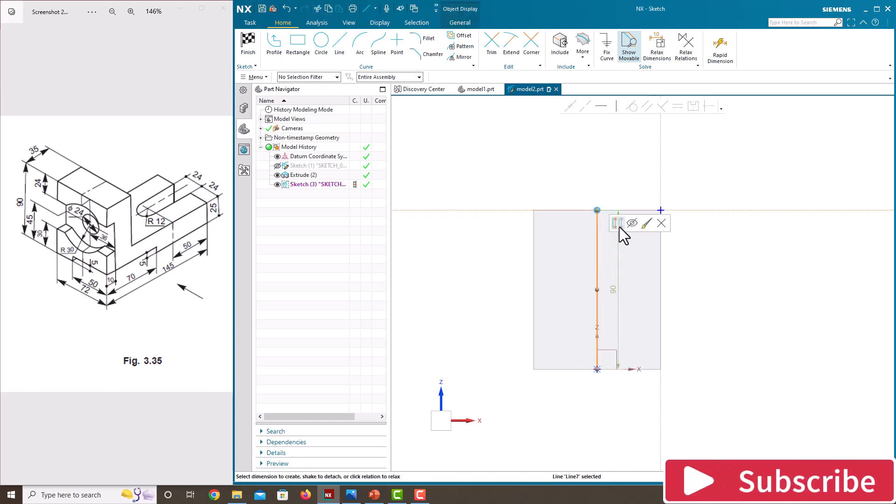
pyautogui.click(619, 226)
# - Draw a circle centred on the reference line's midpoint and dimension its diameter to 60 mm
pyautogui.click(313, 50)
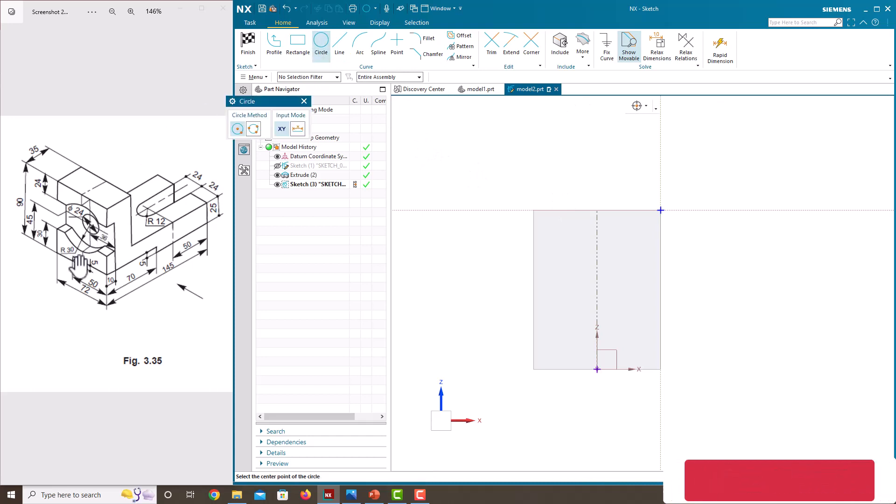
pyautogui.click(597, 290)
pyautogui.click(556, 262)
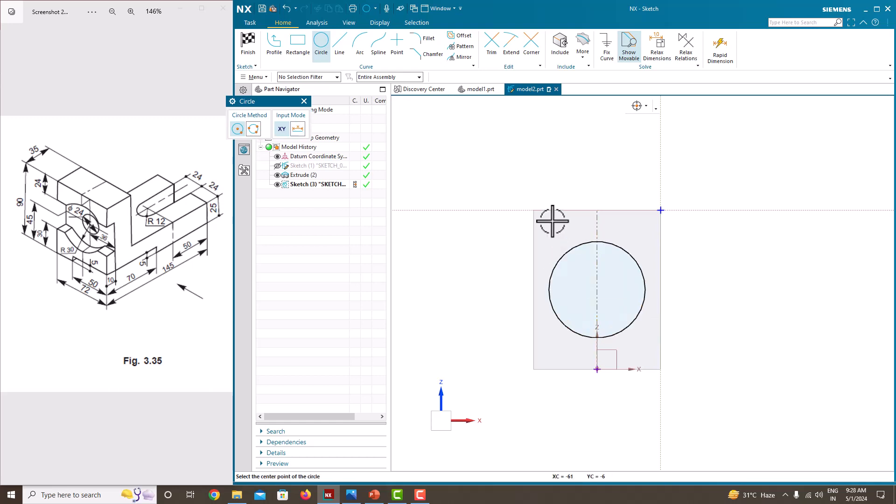
pyautogui.press('Escape')
pyautogui.click(631, 243)
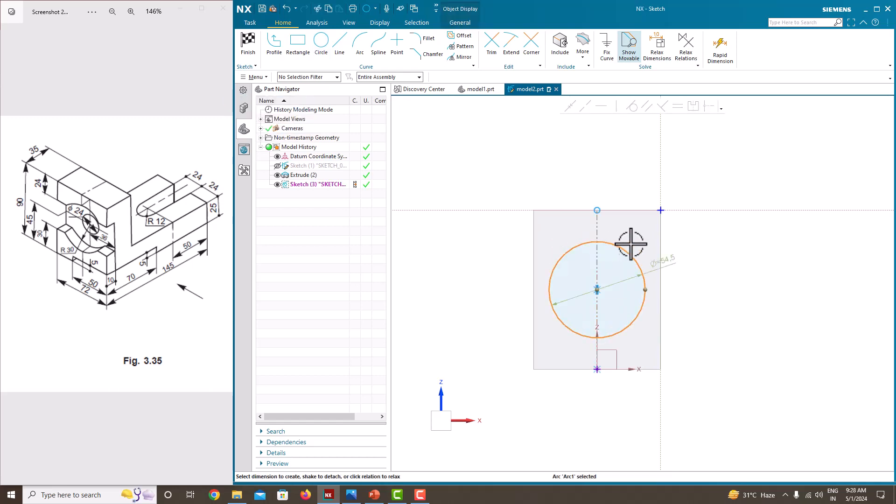
pyautogui.doubleClick(671, 261)
pyautogui.write('6')
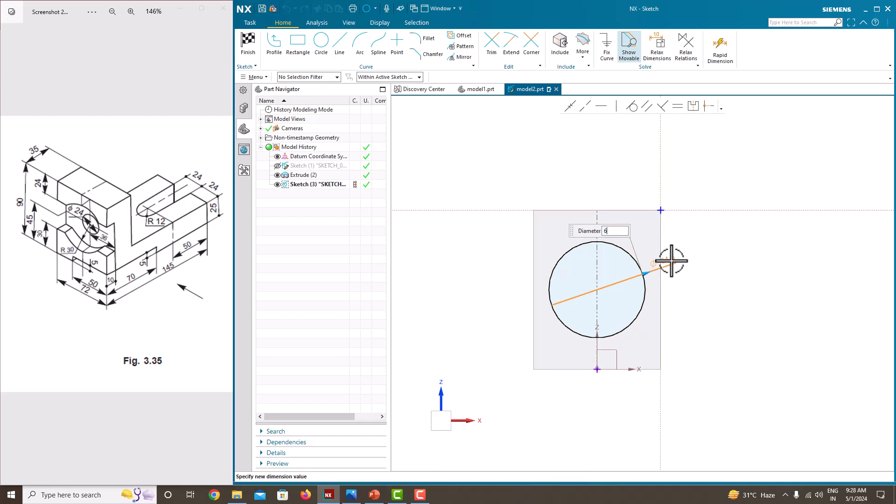
pyautogui.write('0')
pyautogui.press('Return')
# - Draw a line about 14 mm long from the face's left edge to the circle's lower part and make it horizontal
pyautogui.scroll(2, 624, 323)
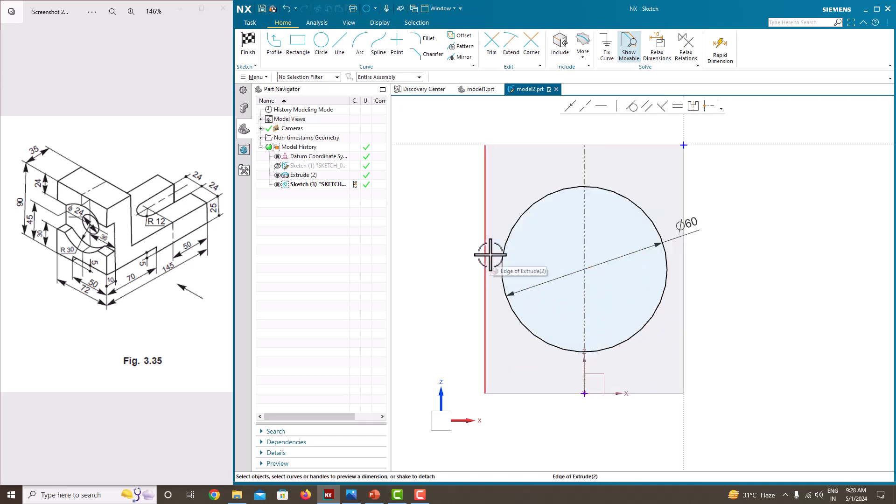
pyautogui.click(338, 53)
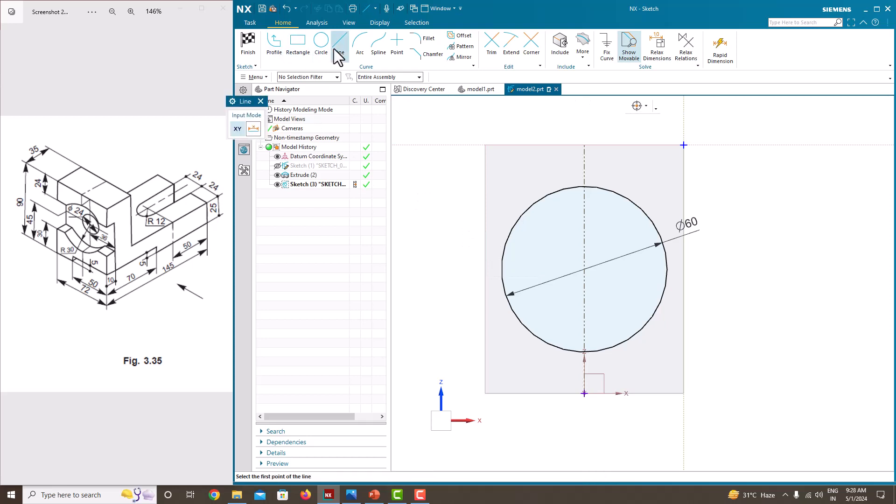
pyautogui.click(485, 326)
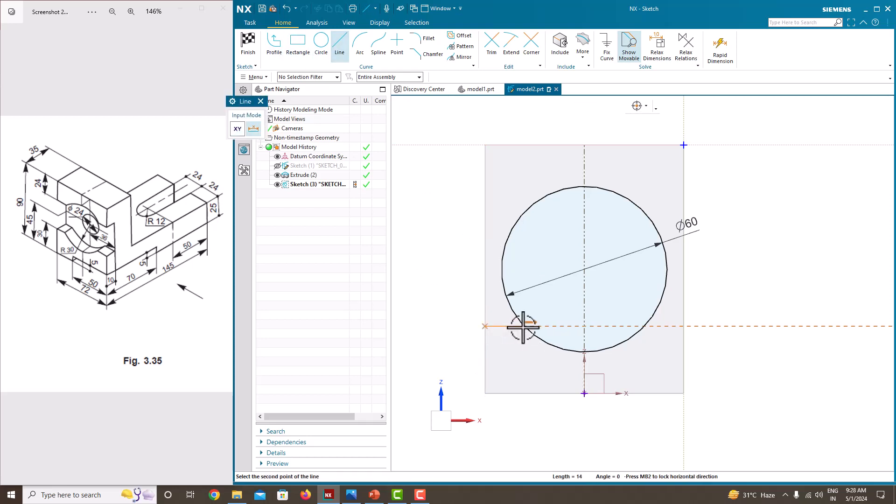
pyautogui.scroll(4, 522, 336)
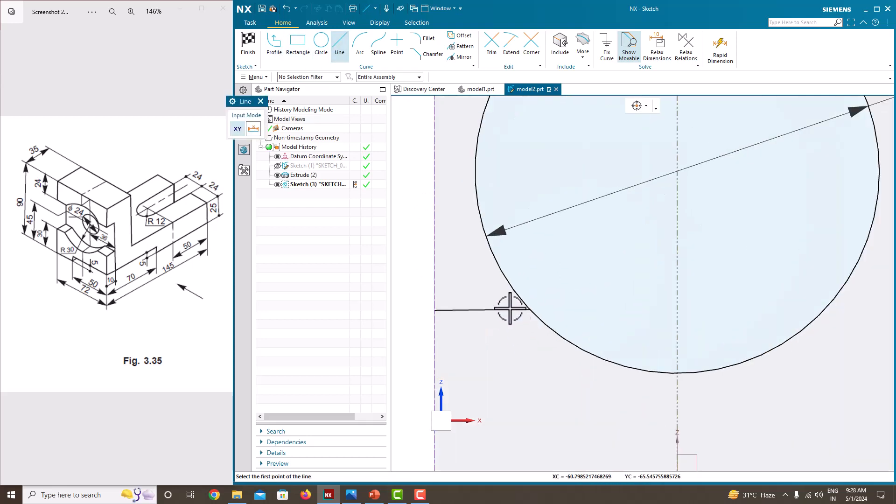
pyautogui.click(530, 309)
pyautogui.press('Escape')
pyautogui.click(487, 310)
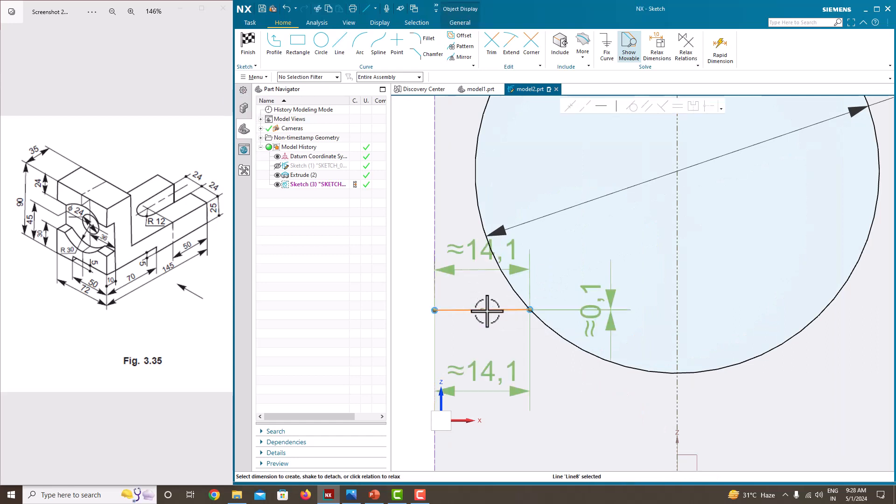
pyautogui.scroll(-1, 487, 311)
pyautogui.click(599, 108)
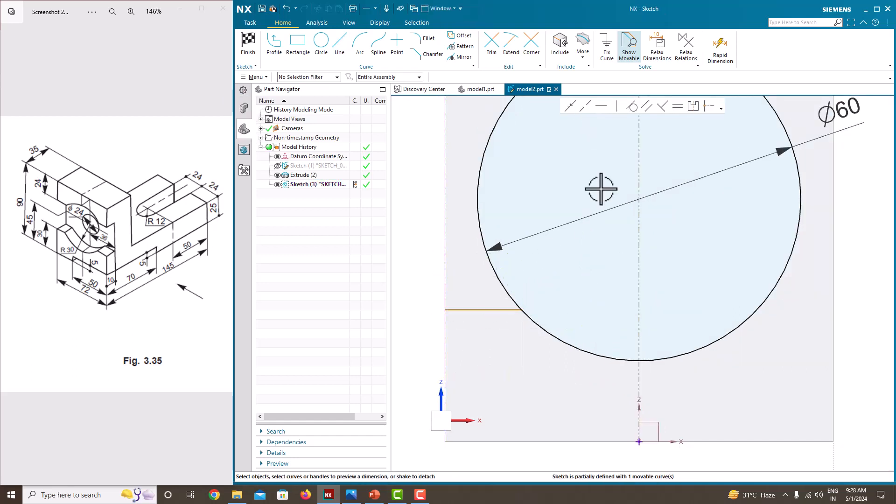
# - Dimension the short horizontal line's height above the face's bottom edge to 30 mm
pyautogui.scroll(-2, 537, 285)
pyautogui.scroll(1, 541, 275)
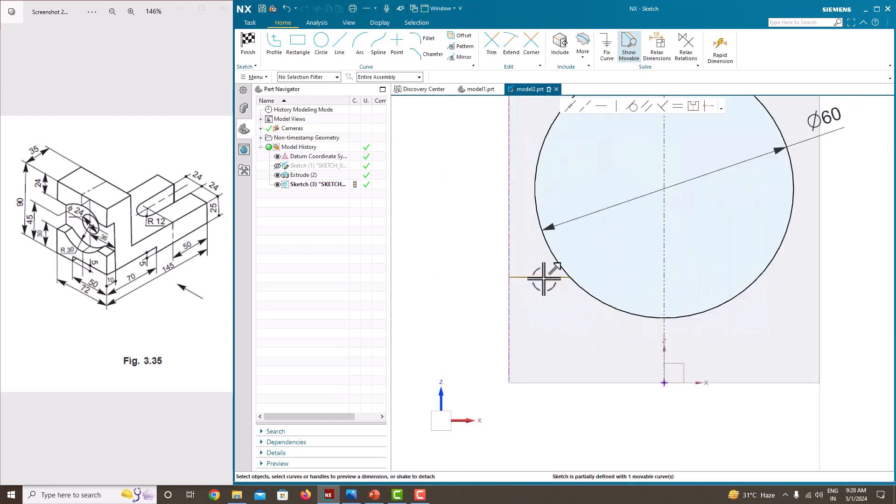
pyautogui.click(555, 383)
pyautogui.click(557, 333)
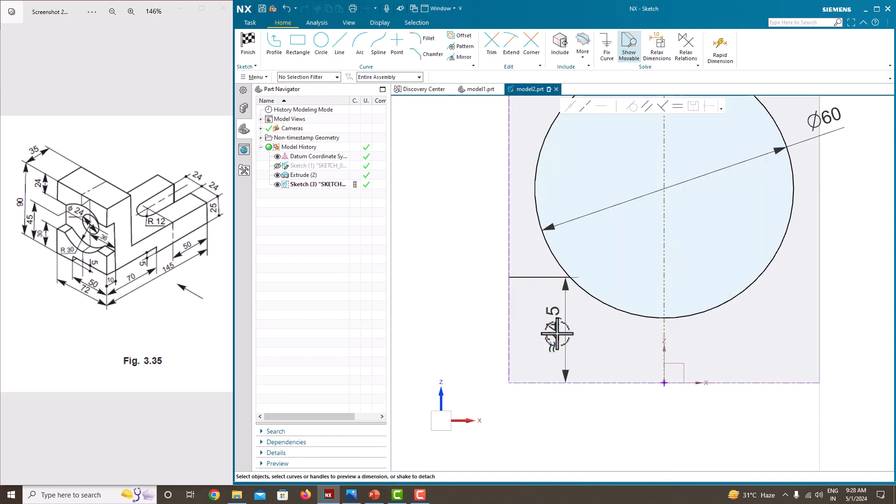
pyautogui.write('30')
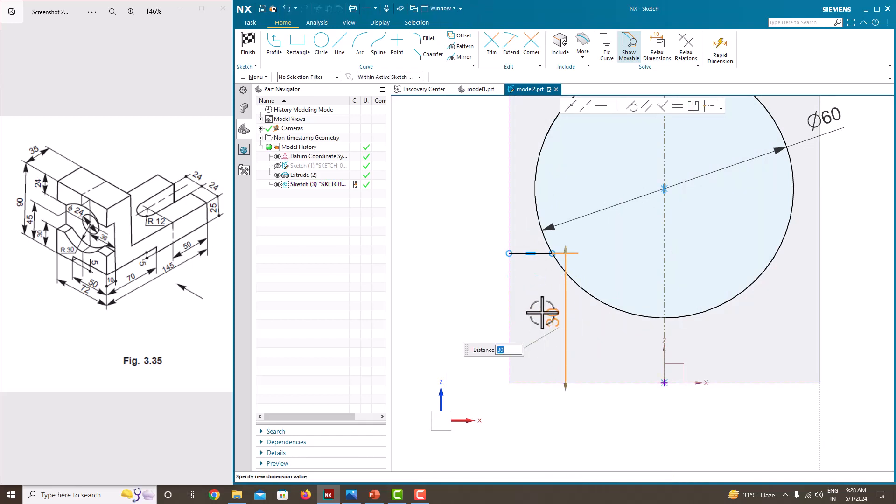
pyautogui.press('Return')
# - Draw a second line about 10 mm long from the face's left edge to the circle's upper part and make it horizontal
pyautogui.scroll(-2, 466, 264)
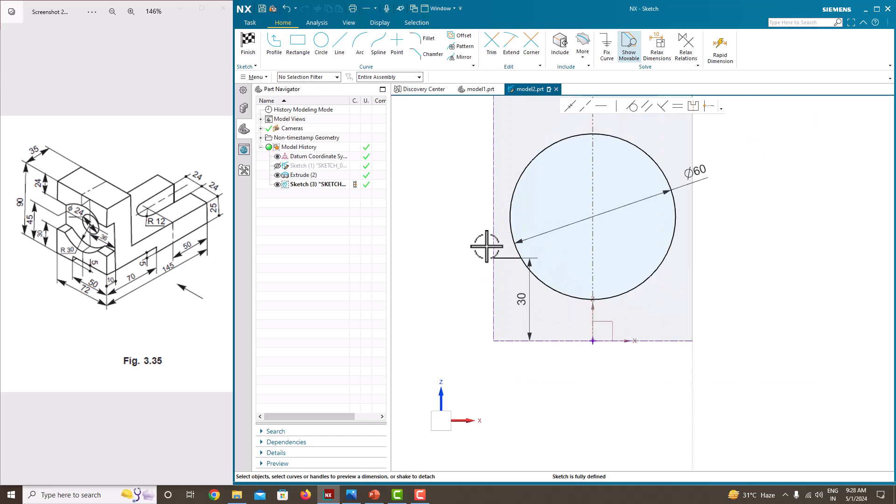
pyautogui.click(340, 52)
pyautogui.click(494, 176)
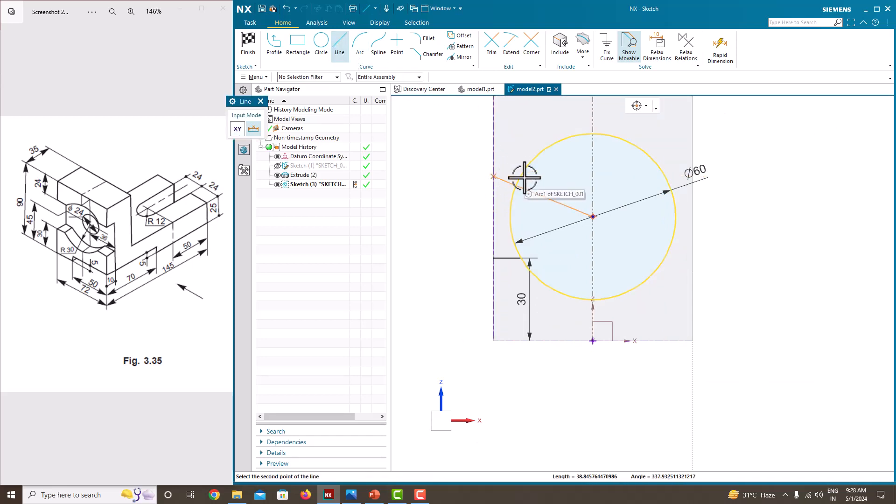
pyautogui.scroll(3, 518, 170)
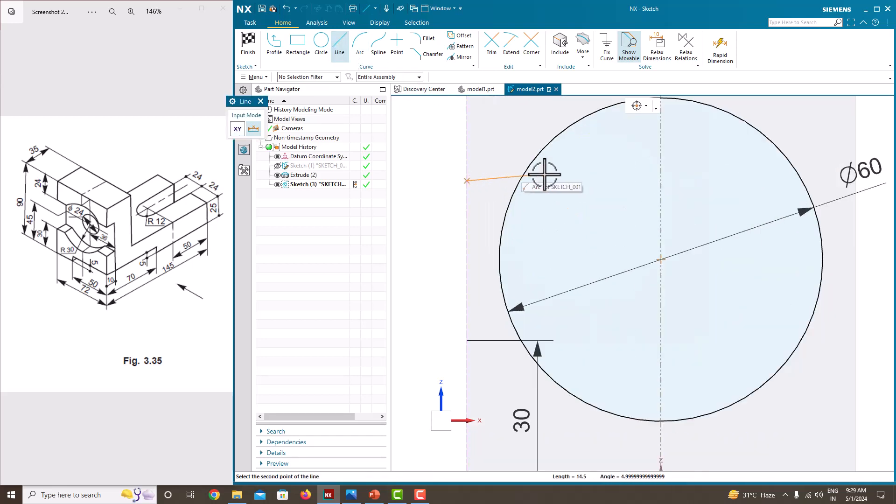
pyautogui.scroll(2, 518, 183)
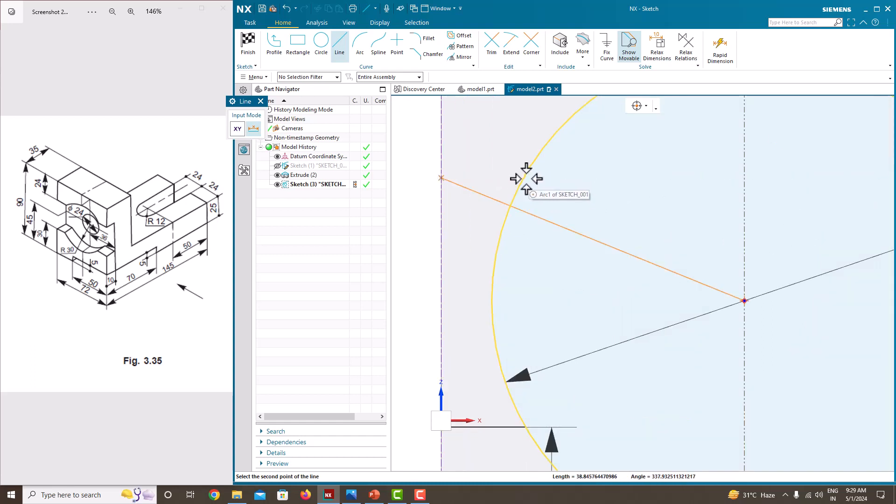
pyautogui.click(521, 178)
pyautogui.press('Escape')
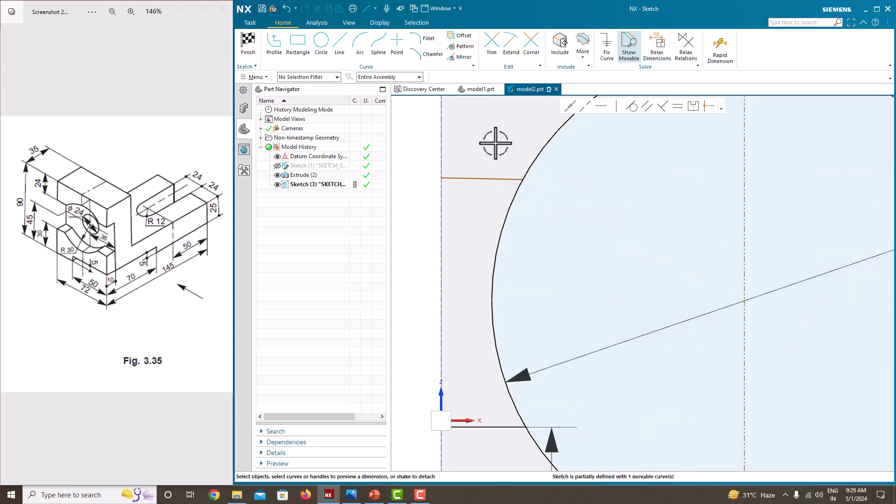
pyautogui.click(490, 178)
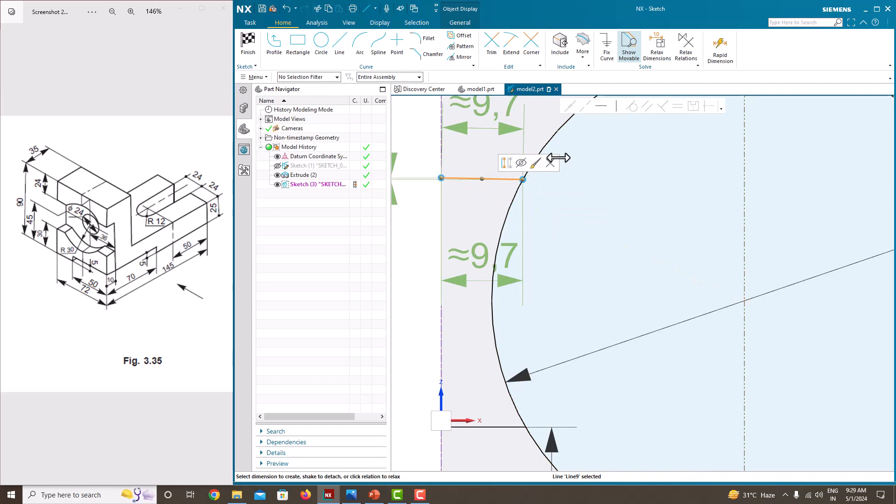
pyautogui.click(601, 107)
# - Dimension the distance from the face's top edge to the upper horizontal line to 24 mm
pyautogui.scroll(-4, 504, 175)
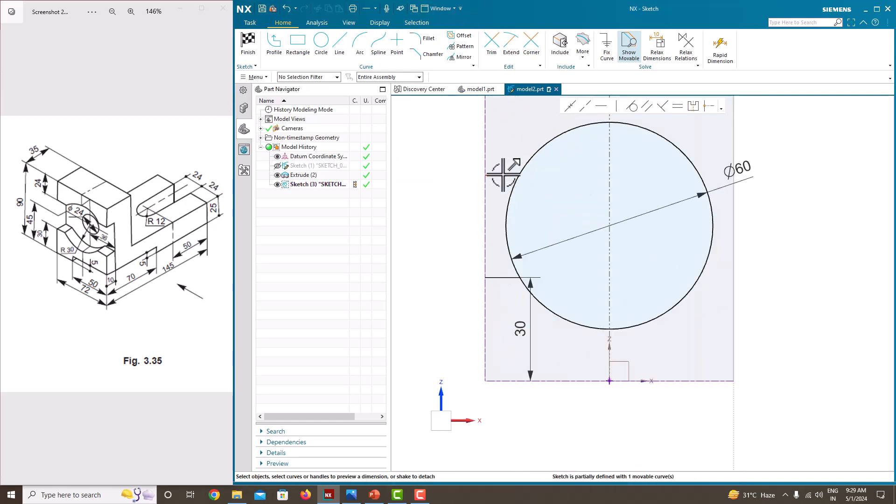
pyautogui.click(503, 175)
pyautogui.scroll(2, 504, 175)
pyautogui.scroll(-7, 503, 175)
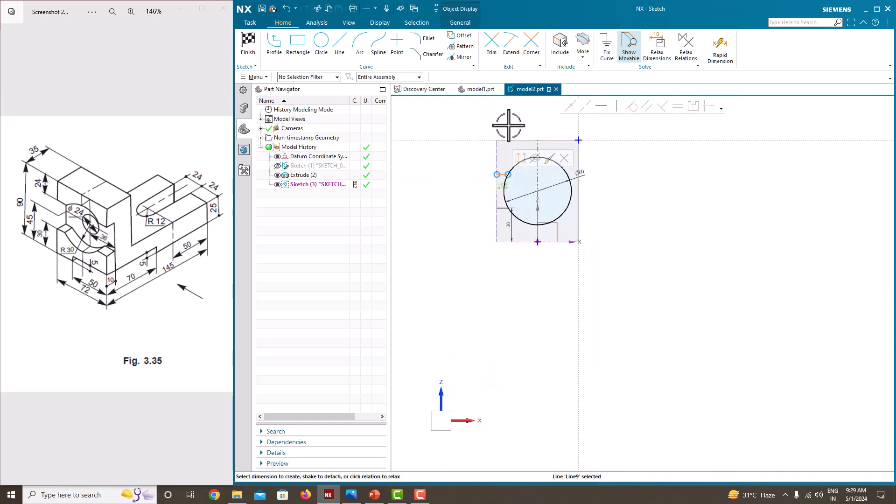
pyautogui.scroll(4, 508, 125)
pyautogui.click(505, 163)
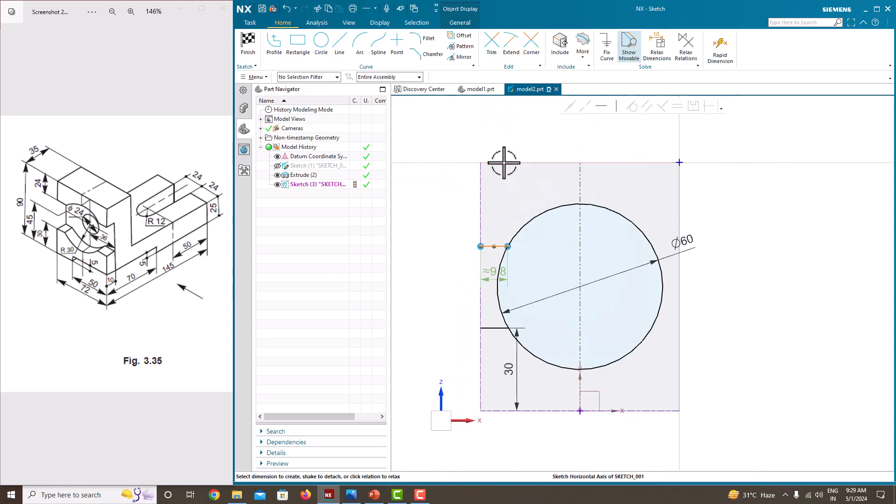
pyautogui.click(500, 198)
pyautogui.write('24')
pyautogui.press('Return')
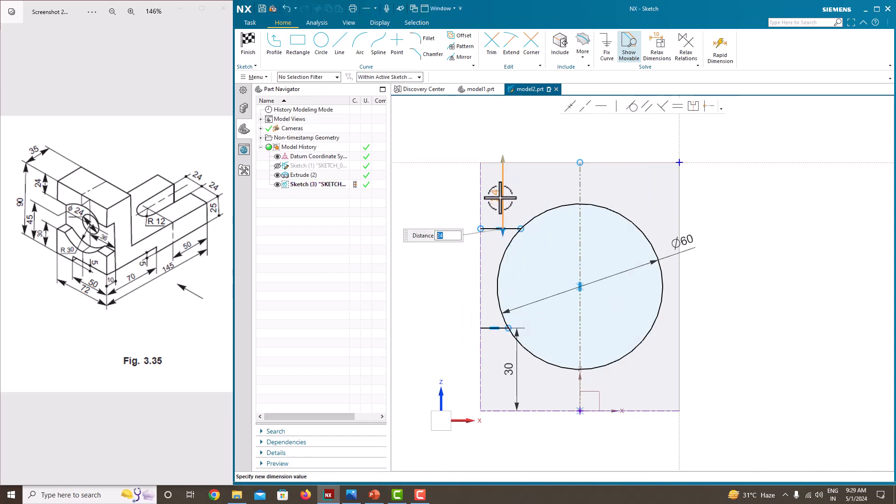
# - Draw a vertical line on the face's left edge joining the outer ends of the two short horizontal lines
pyautogui.click(440, 202)
pyautogui.scroll(1, 446, 227)
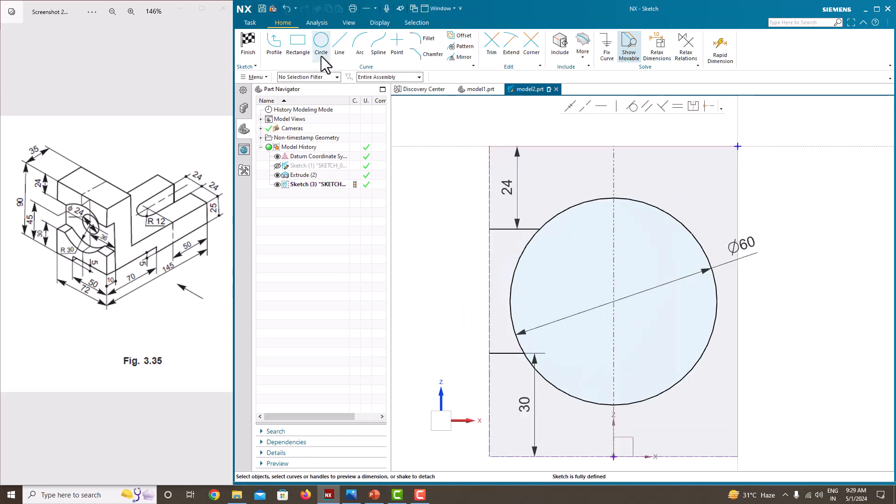
pyautogui.click(339, 48)
pyautogui.click(487, 228)
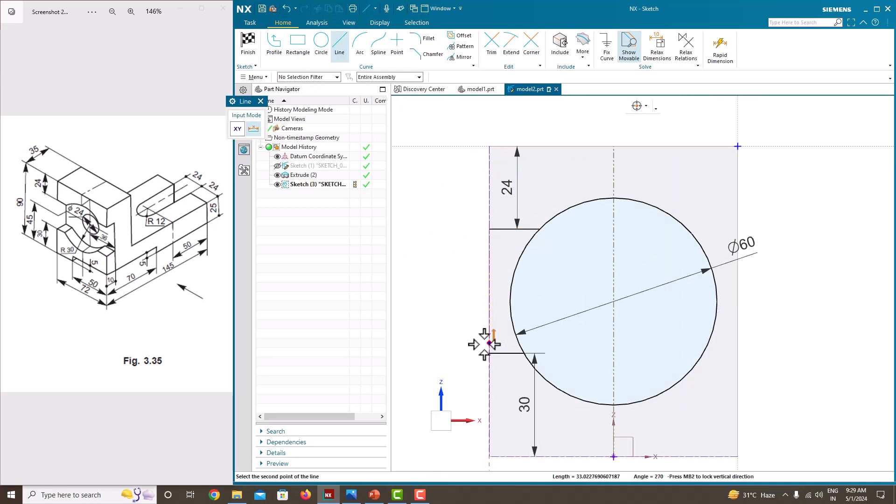
pyautogui.click(488, 353)
pyautogui.press('Escape')
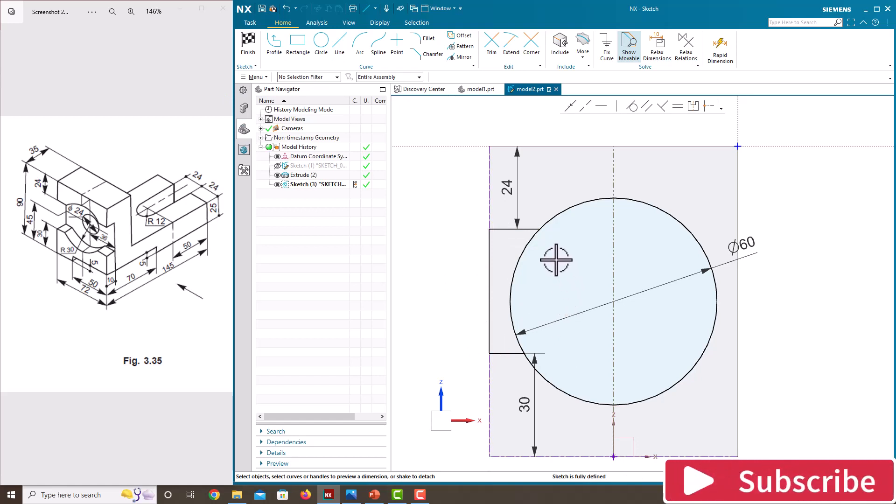
# - Mirror the two short horizontal lines and their connecting vertical line about the face's vertical centreline
pyautogui.click(507, 229)
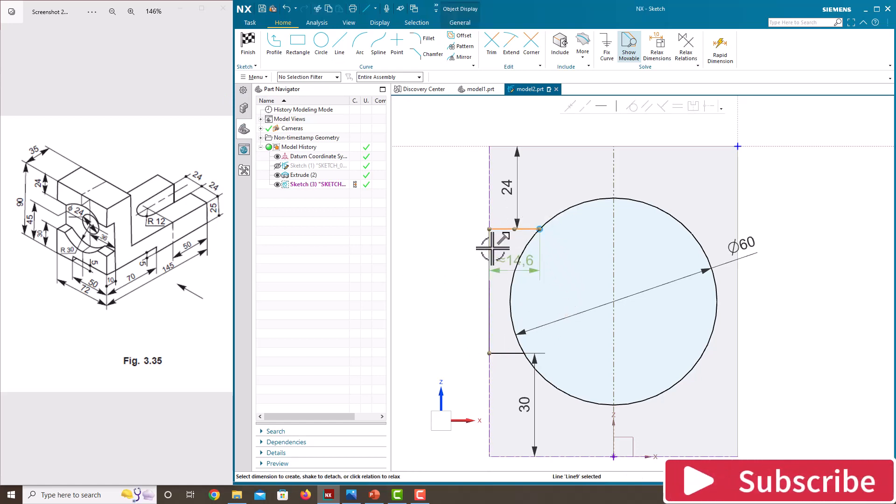
pyautogui.click(490, 265)
pyautogui.click(507, 353)
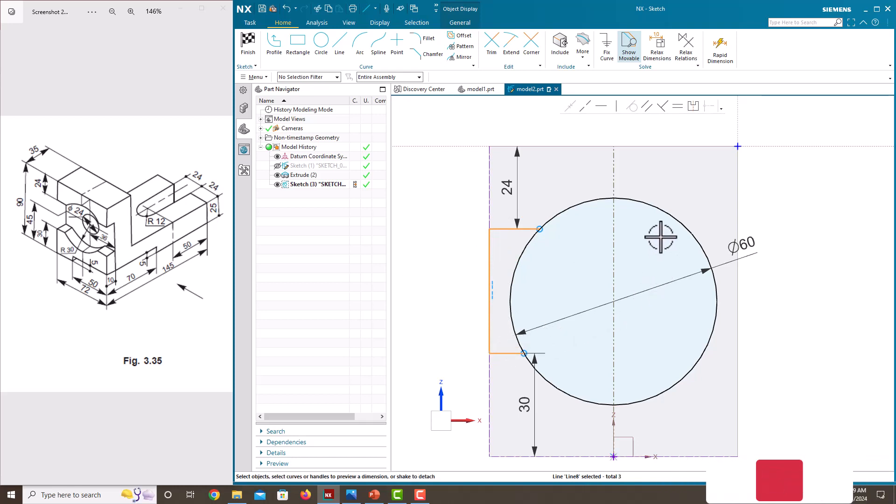
pyautogui.click(454, 56)
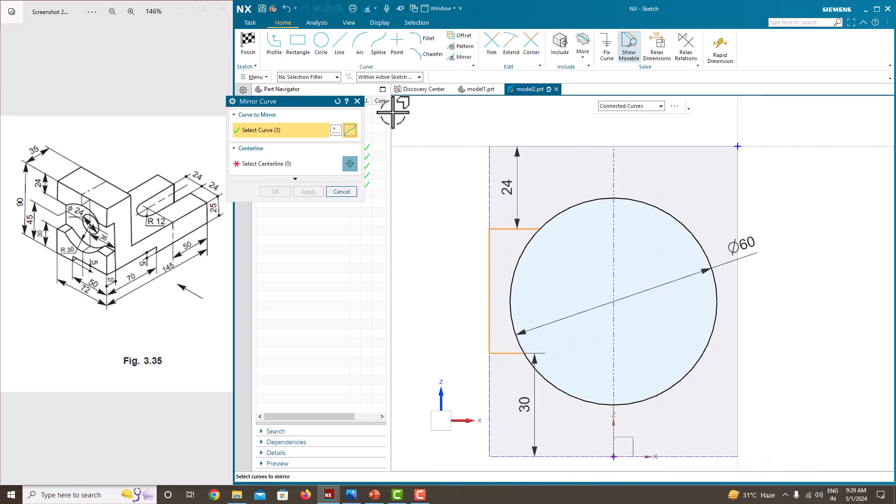
pyautogui.click(290, 162)
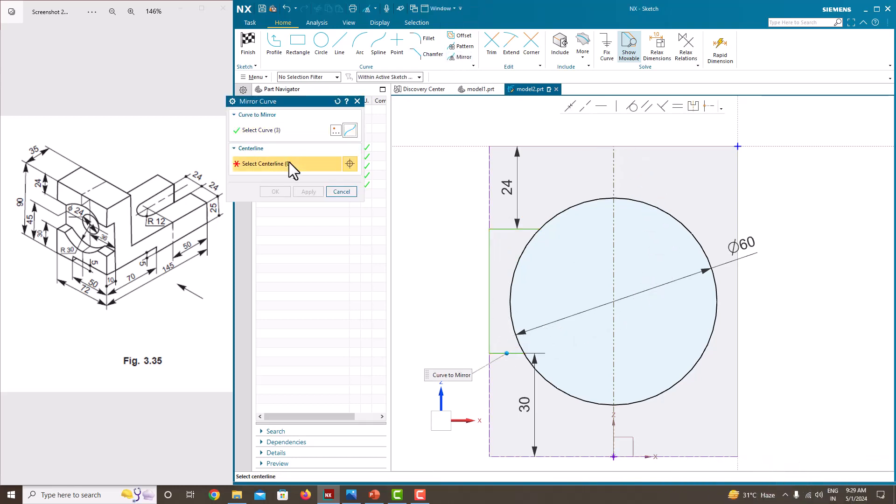
pyautogui.click(613, 277)
pyautogui.click(266, 192)
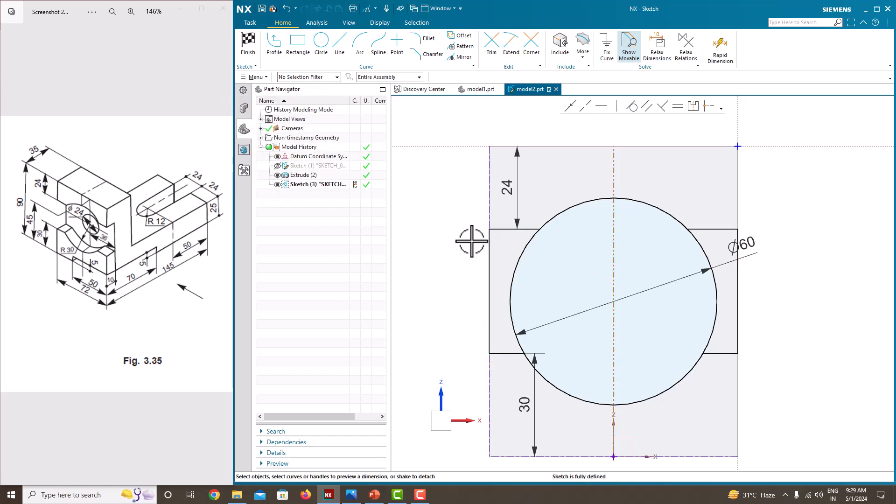
# - Trim the circle's left and right arcs between the horizontal lines and finish the sketch
pyautogui.scroll(-2, 546, 270)
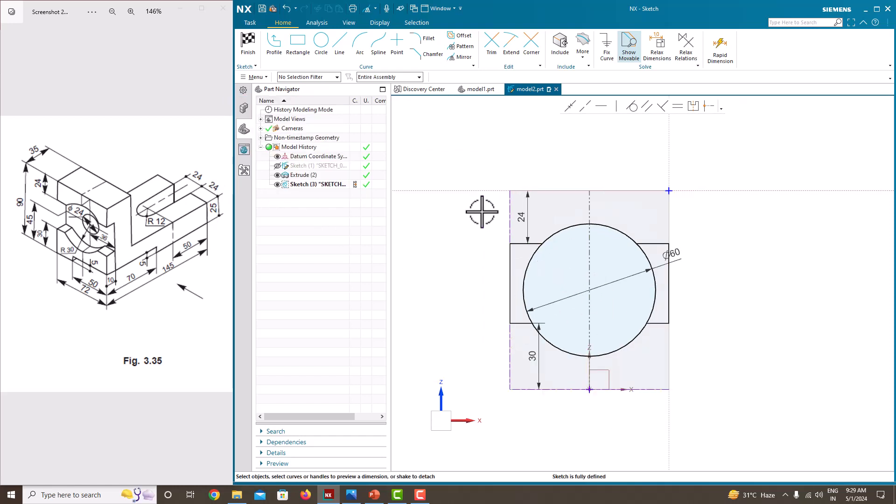
pyautogui.click(492, 47)
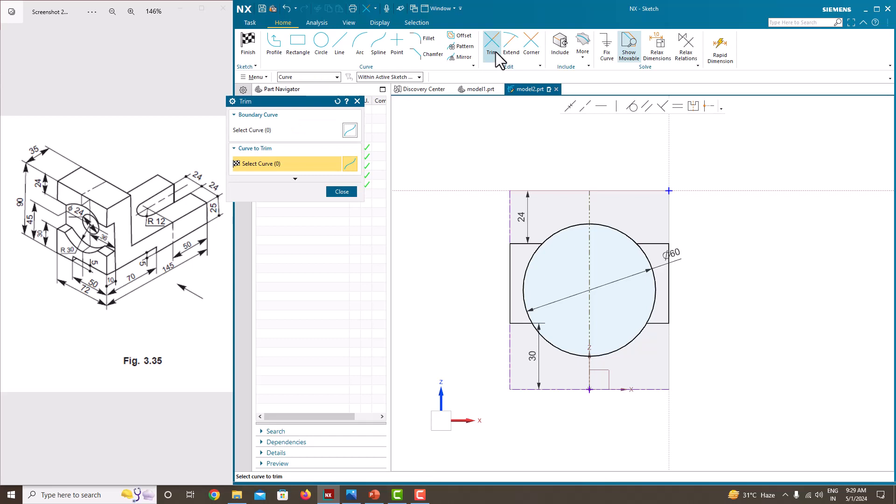
pyautogui.click(536, 256)
pyautogui.click(653, 262)
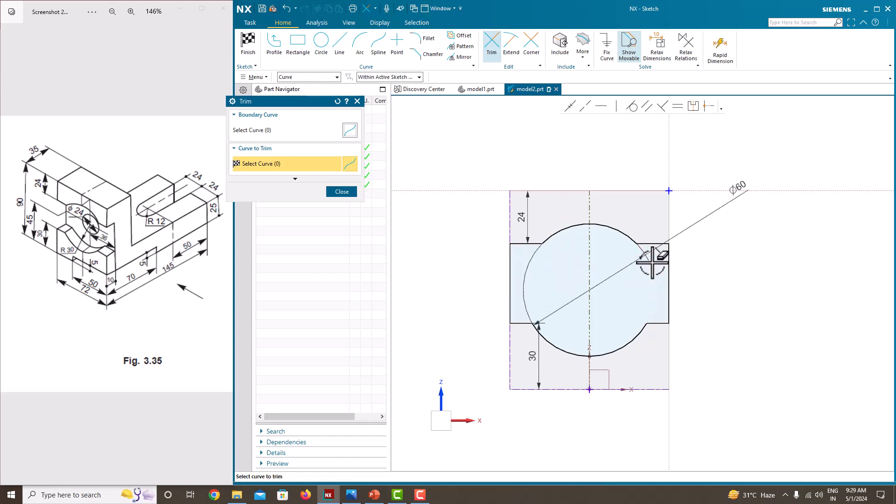
pyautogui.click(342, 191)
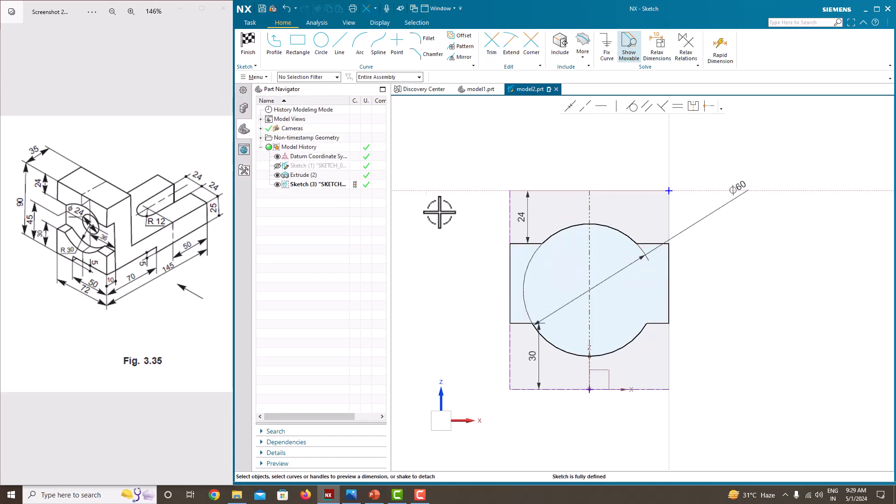
pyautogui.rightClick(749, 224)
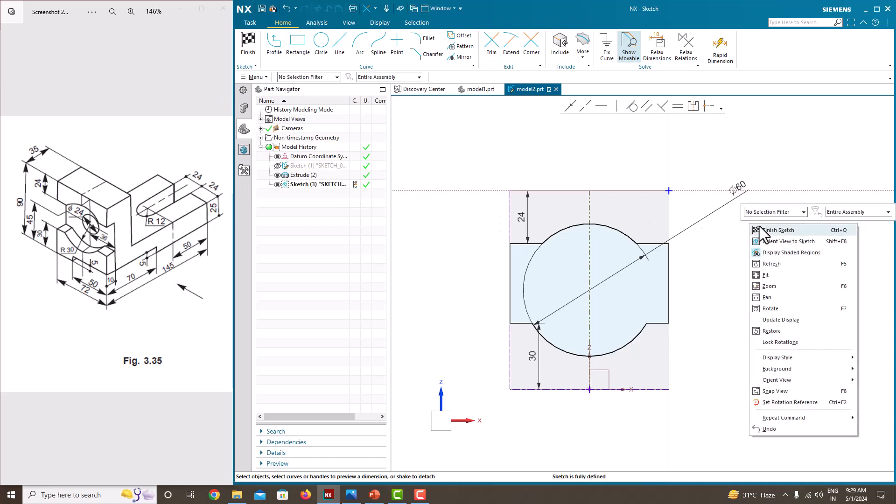
pyautogui.click(760, 226)
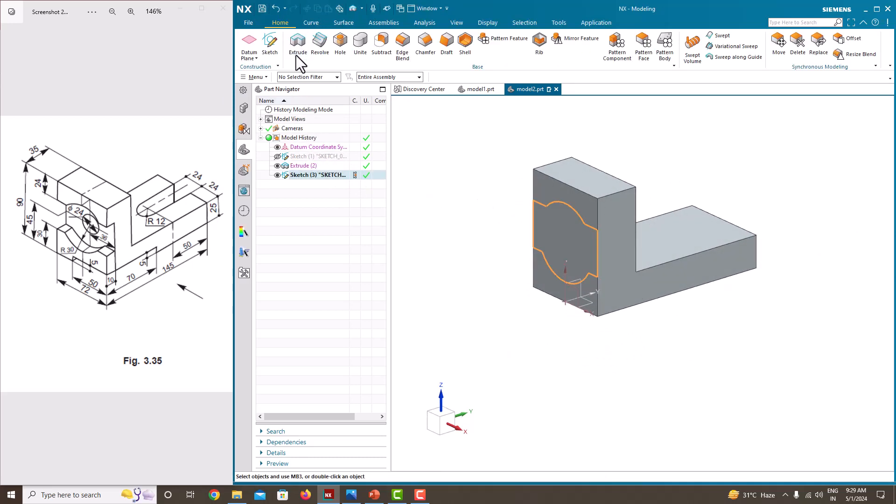
# - Extrude the recess profile 10 mm into the upright leg as a subtracting cut
pyautogui.click(296, 54)
pyautogui.moveTo(520, 257); pyautogui.dragTo(582, 233)
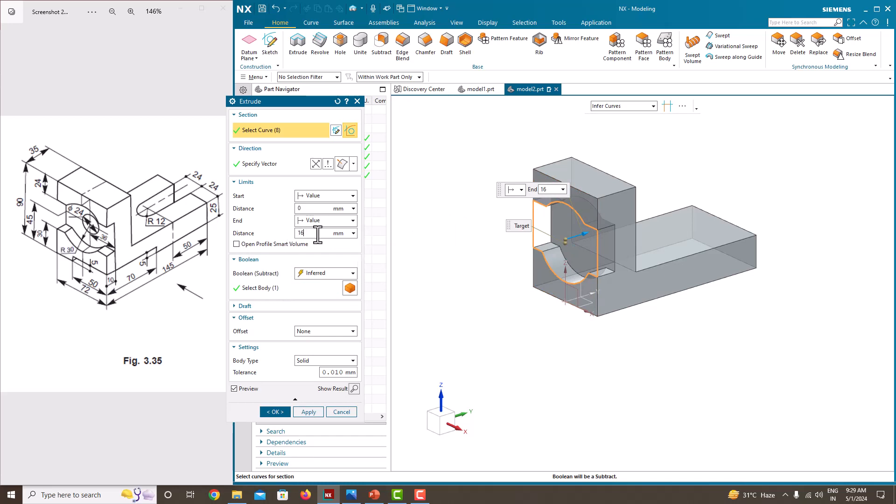
pyautogui.write('10')
pyautogui.press('Return')
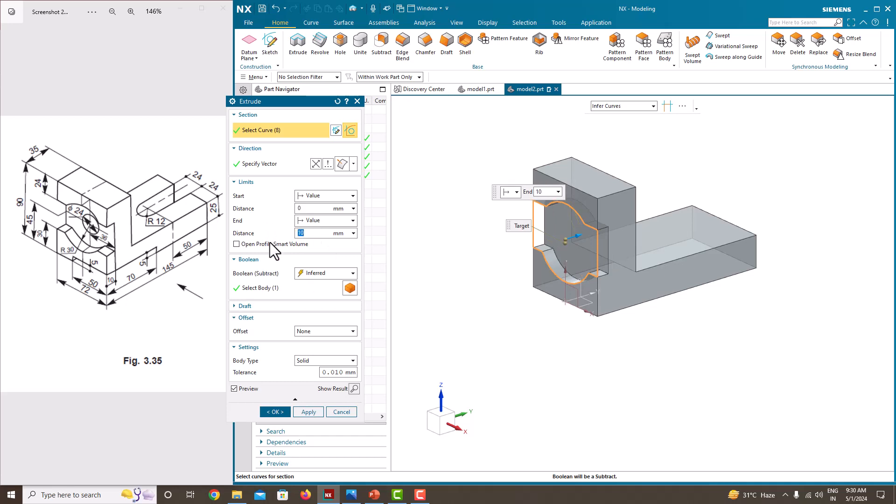
pyautogui.click(274, 412)
pyautogui.click(277, 175)
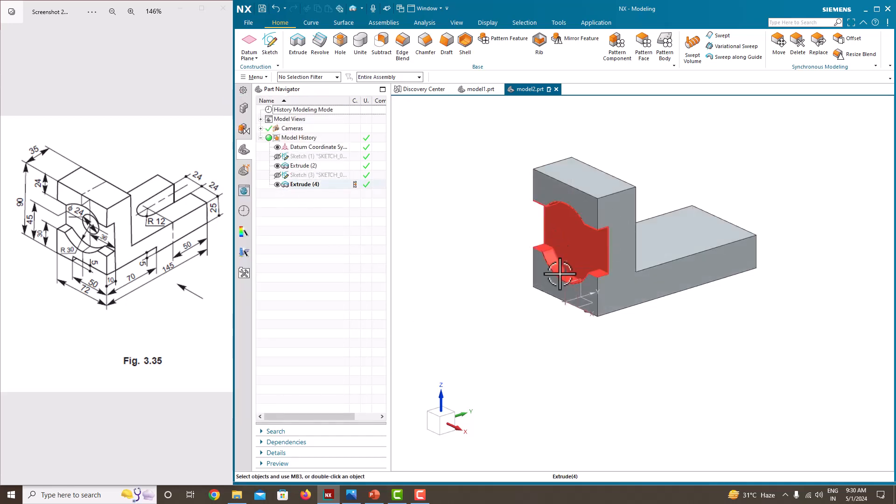
pyautogui.moveTo(680, 316); pyautogui.dragTo(651, 276, button='middle')
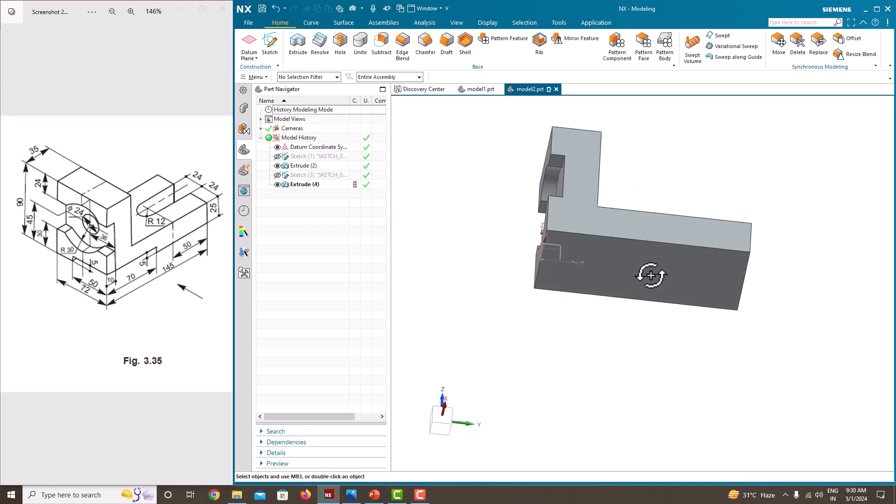
pyautogui.moveTo(590, 248); pyautogui.dragTo(616, 273, button='middle')
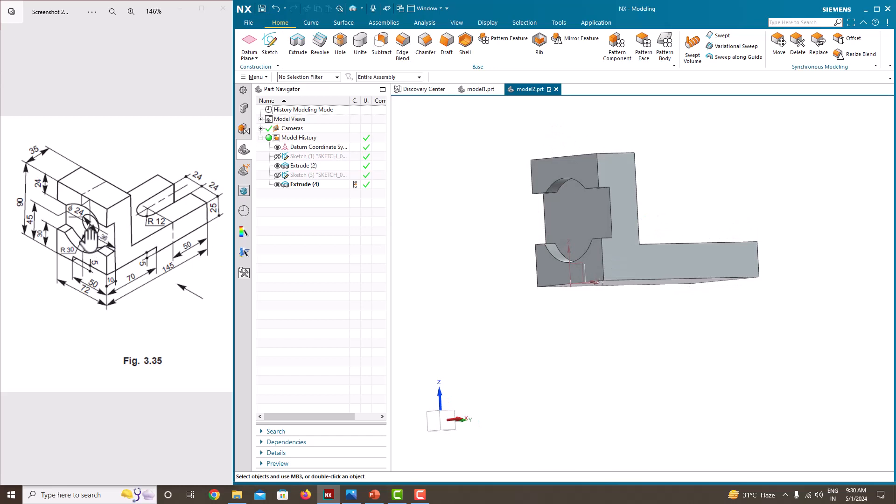
pyautogui.scroll(2, 95, 247)
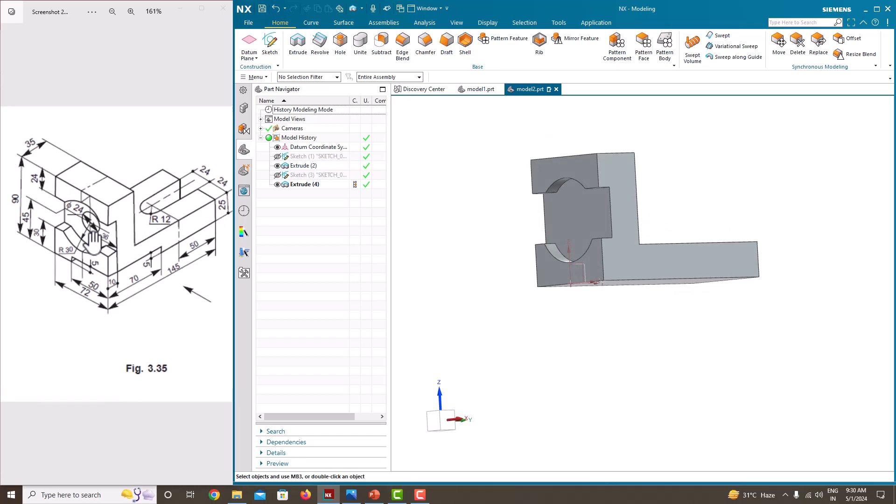
pyautogui.click(270, 45)
pyautogui.click(335, 203)
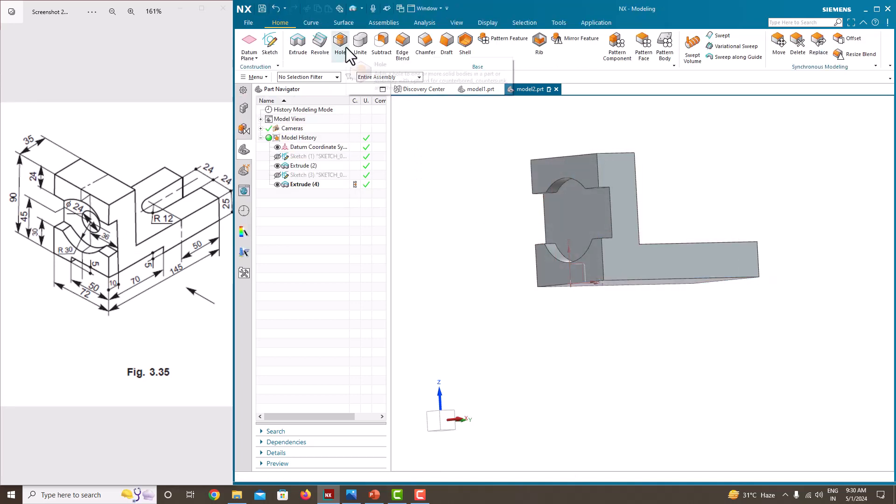
pyautogui.click(346, 47)
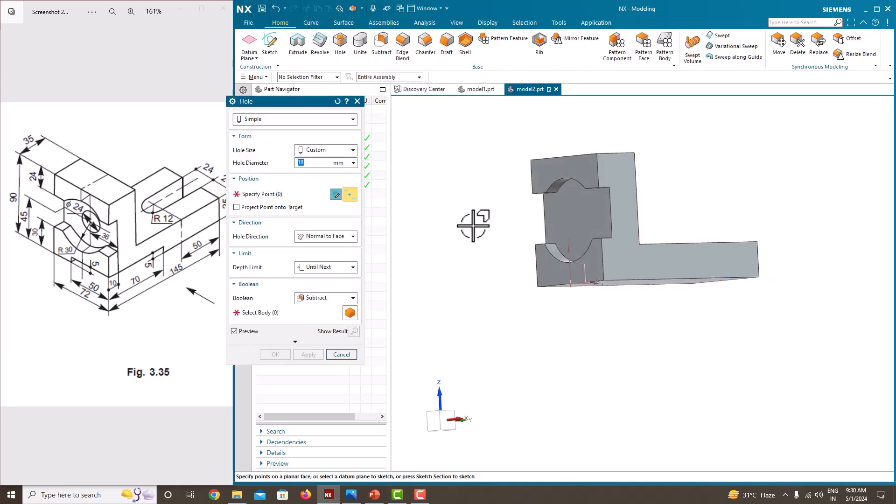
pyautogui.moveTo(490, 226); pyautogui.dragTo(504, 232, button='middle')
pyautogui.scroll(2, 601, 251)
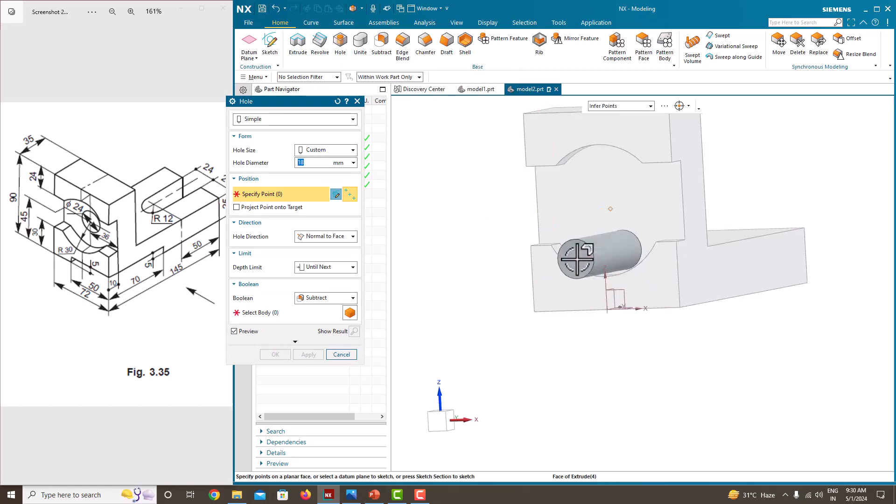
pyautogui.scroll(2, 577, 260)
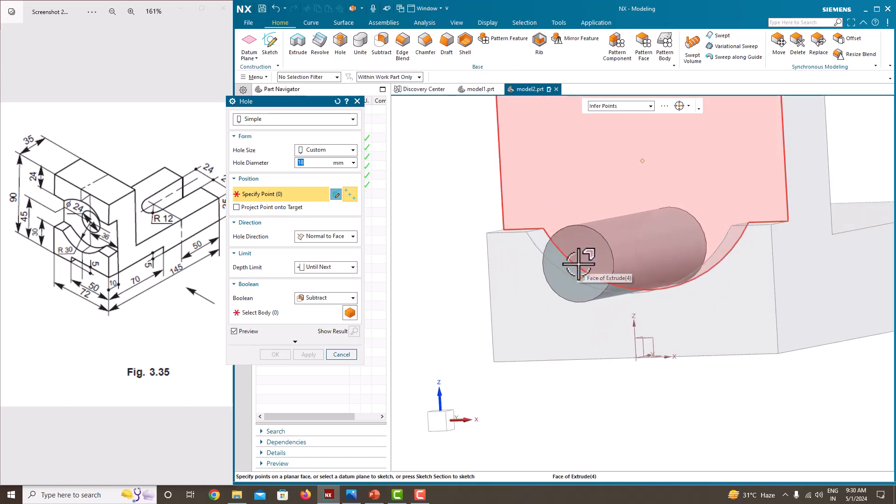
pyautogui.click(591, 271)
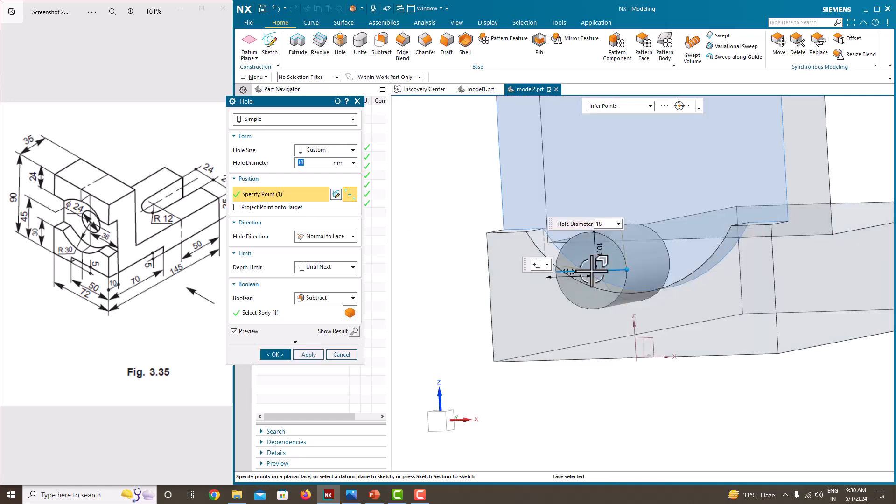
pyautogui.press('Escape')
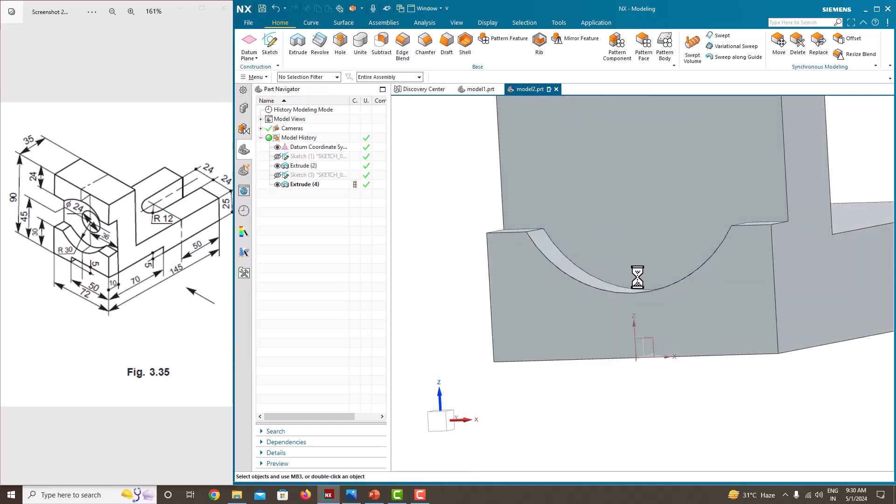
# - Cut a simple 24 mm diameter hole through the upright leg, centred on the recess's upper arc
pyautogui.scroll(-1, 630, 278)
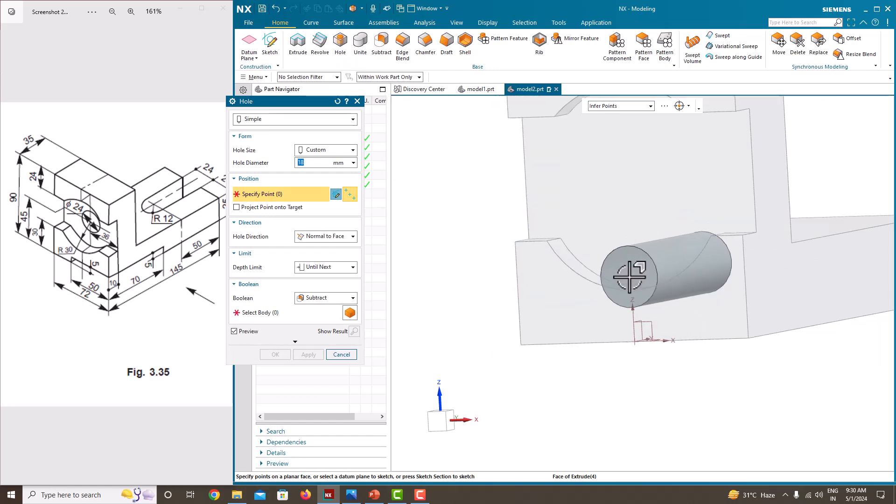
pyautogui.scroll(-3, 630, 278)
pyautogui.moveTo(626, 230); pyautogui.dragTo(668, 202, button='middle')
pyautogui.scroll(2, 675, 194)
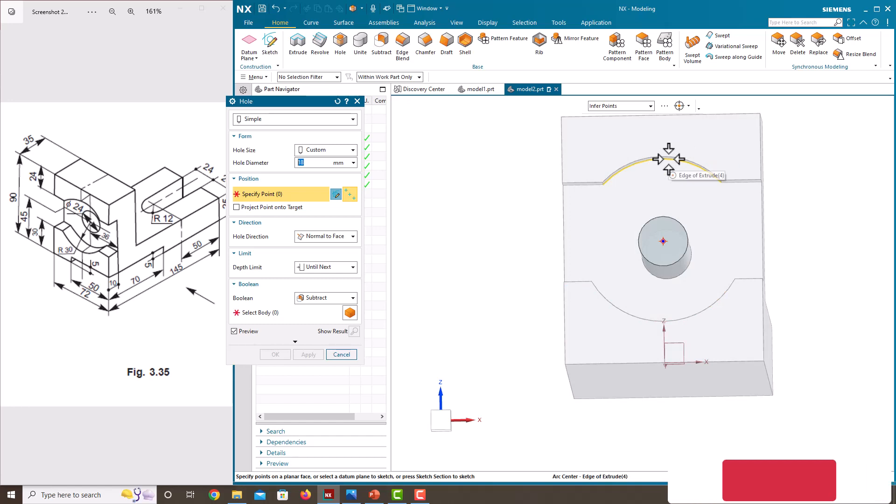
pyautogui.click(669, 159)
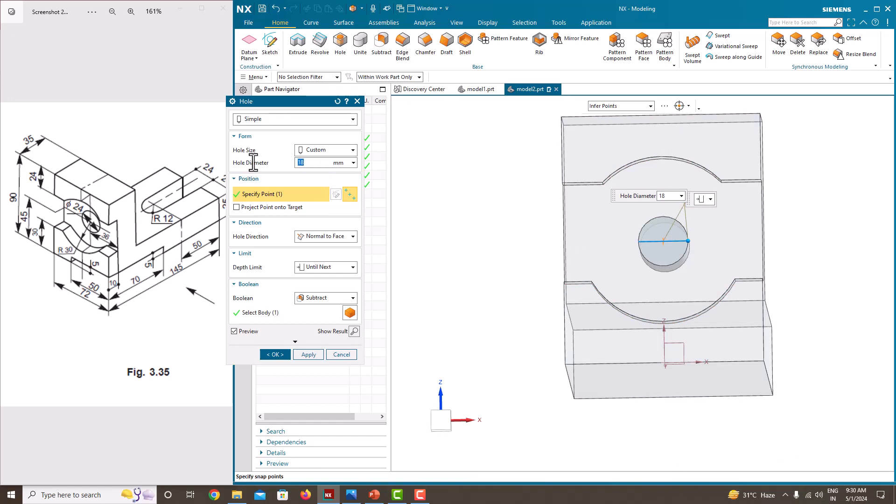
pyautogui.press('Return')
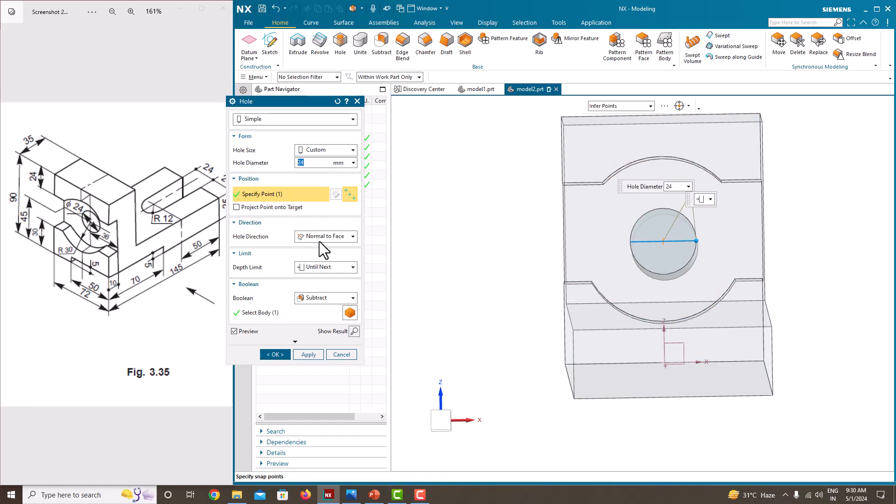
pyautogui.click(284, 351)
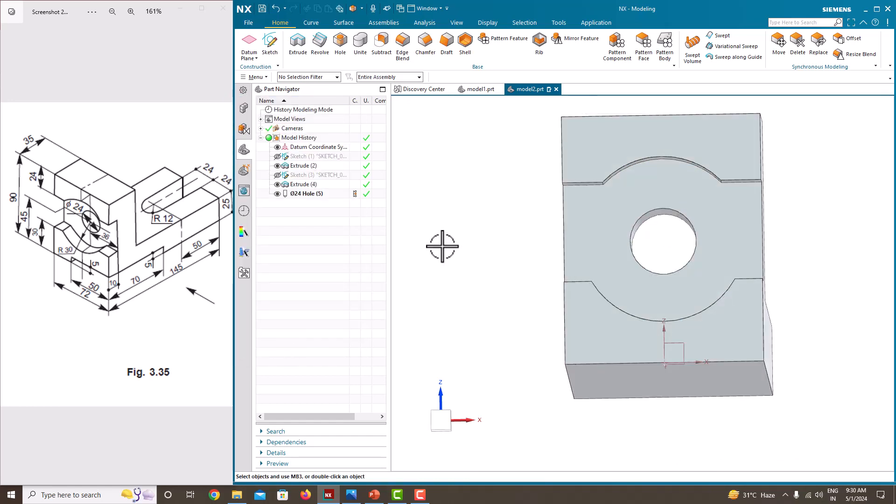
# - Create a new sketch on the bracket's L-shaped side face
pyautogui.moveTo(445, 248); pyautogui.dragTo(411, 247, button='middle')
pyautogui.scroll(-3, 537, 258)
pyautogui.moveTo(539, 261); pyautogui.dragTo(534, 268, button='middle')
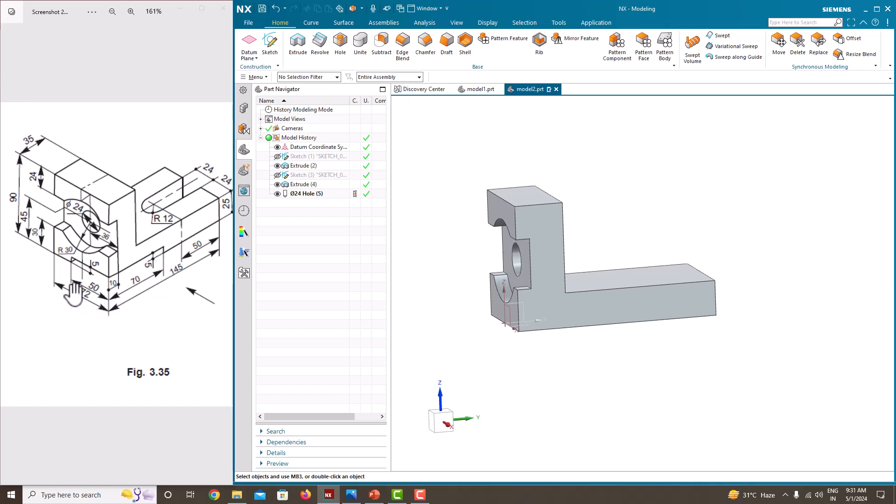
pyautogui.click(275, 56)
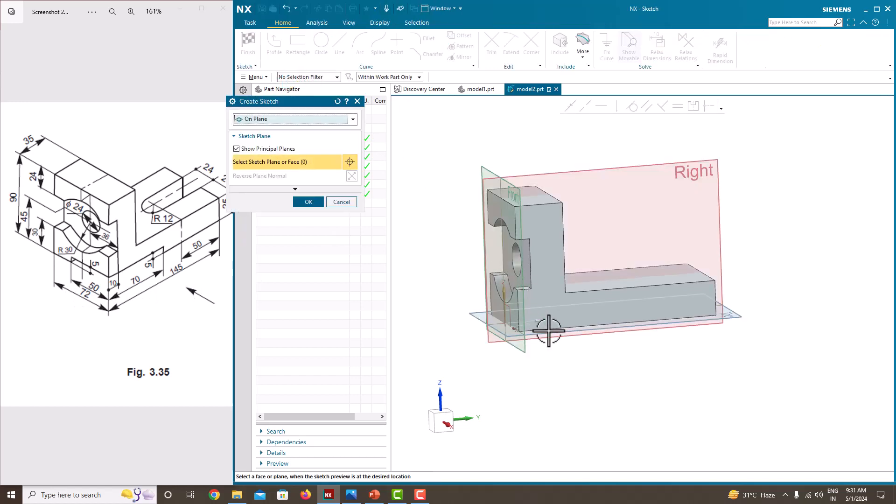
pyautogui.scroll(4, 552, 318)
pyautogui.click(557, 305)
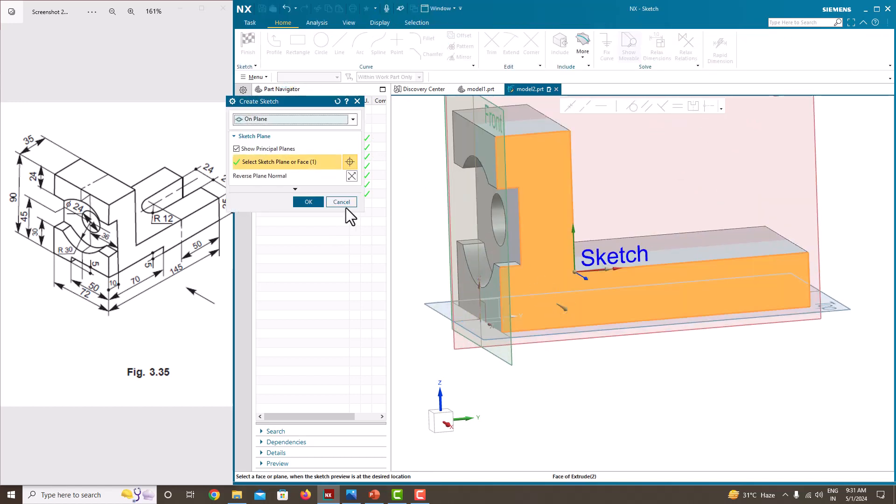
pyautogui.click(309, 202)
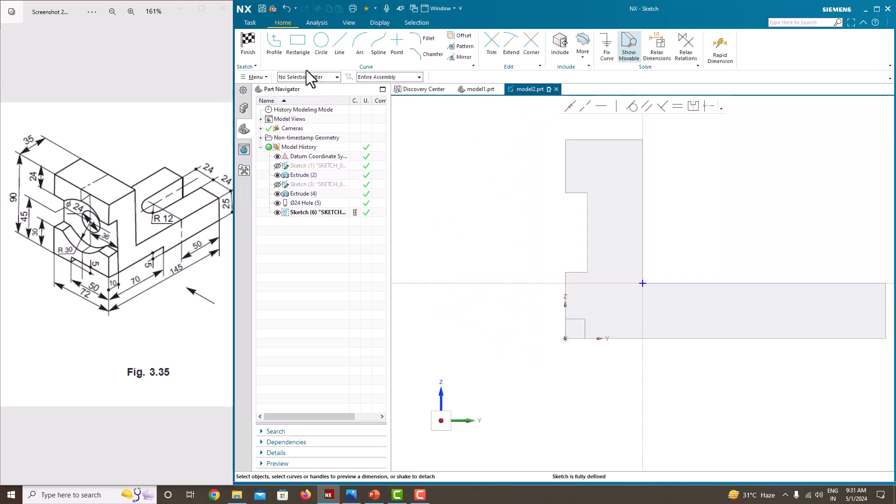
# - Sketch a rectangle about 100 mm long from the side face's lower outer corner, running along the bottom edge of the base
pyautogui.click(298, 44)
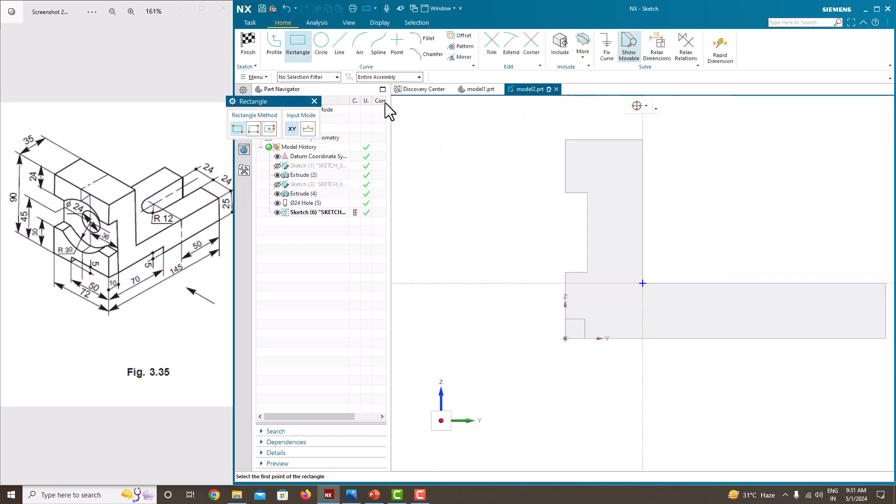
pyautogui.click(565, 337)
pyautogui.click(786, 319)
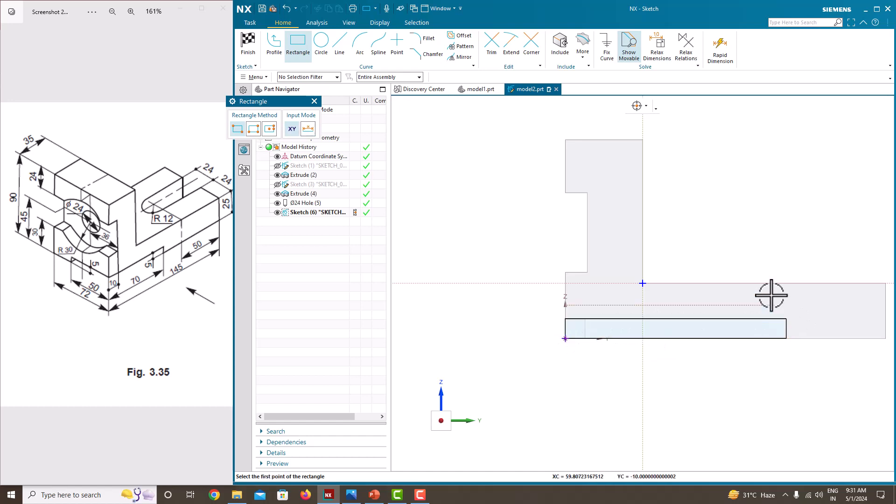
pyautogui.press('Escape')
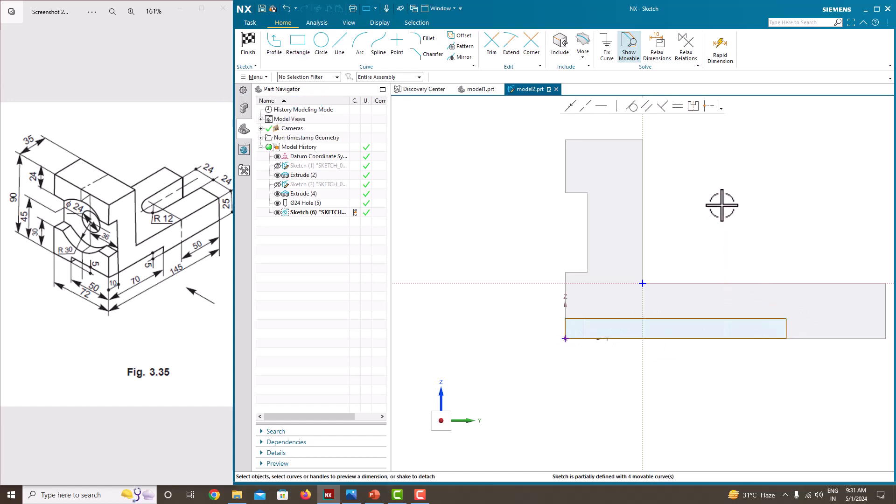
# - Set the length of the rectangle along the base's bottom edge to 70 mm
pyautogui.click(740, 340)
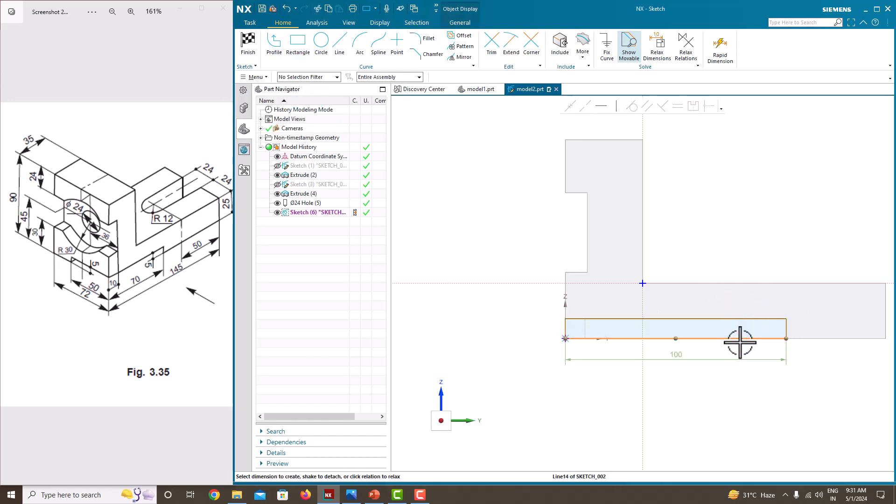
pyautogui.doubleClick(689, 359)
pyautogui.write('7')
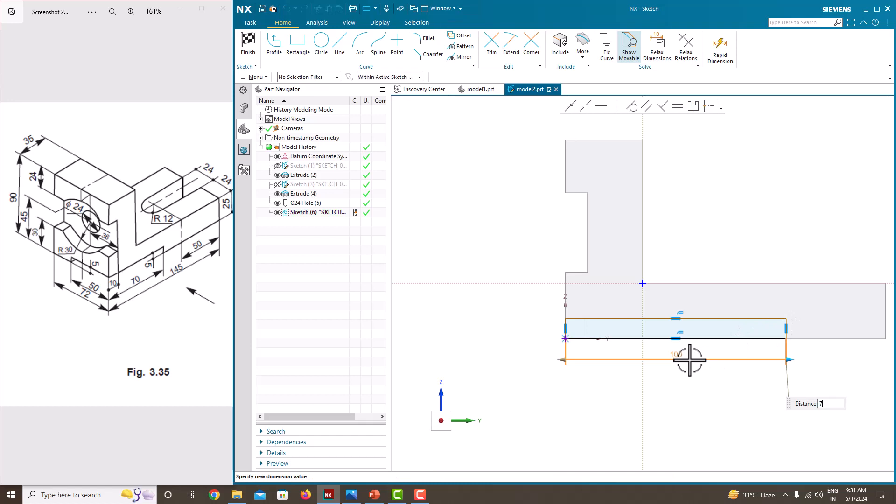
pyautogui.write('0')
pyautogui.press('Return')
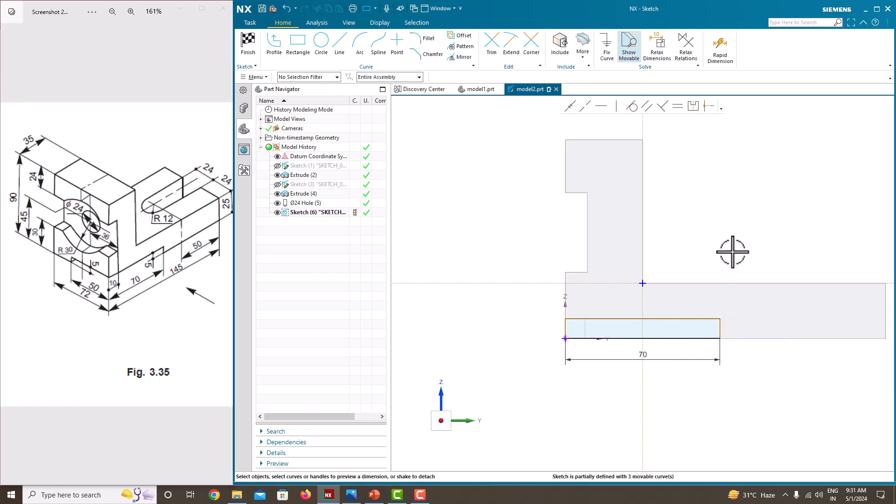
# - Set the rectangle's height to 5 mm and finish the sketch
pyautogui.moveTo(723, 328); pyautogui.dragTo(739, 328)
pyautogui.write('5')
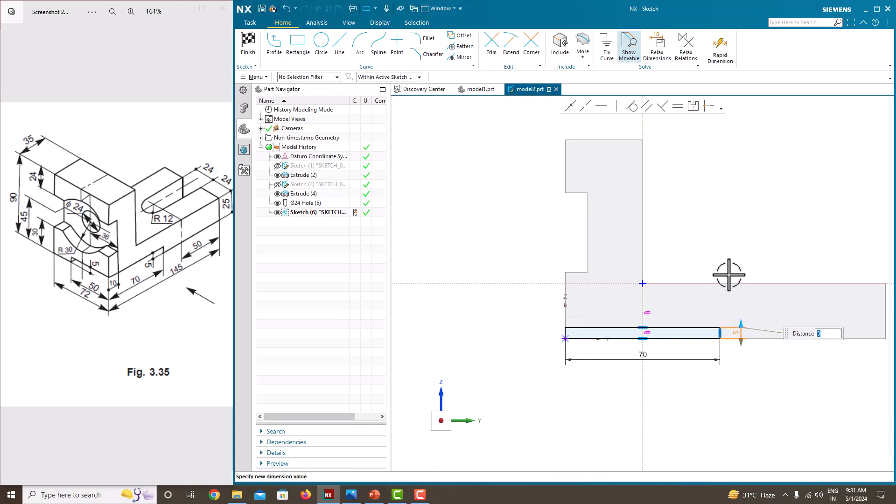
pyautogui.press('Return')
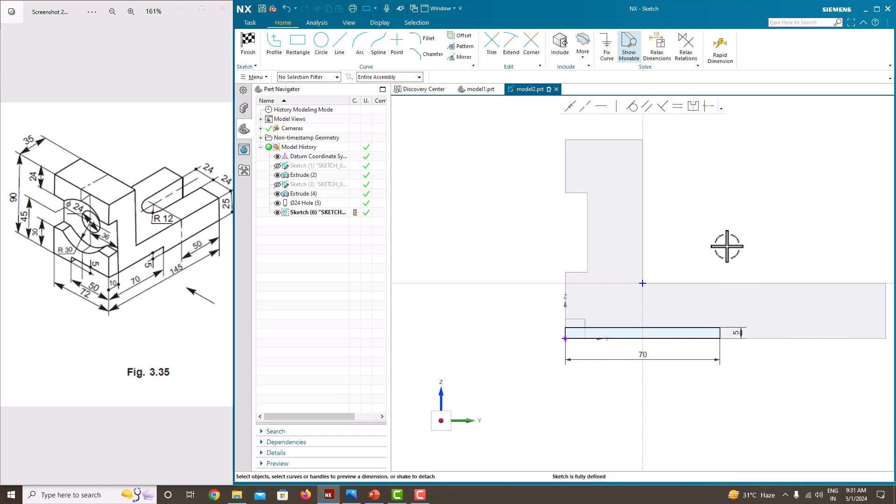
pyautogui.rightClick(686, 159)
pyautogui.click(690, 167)
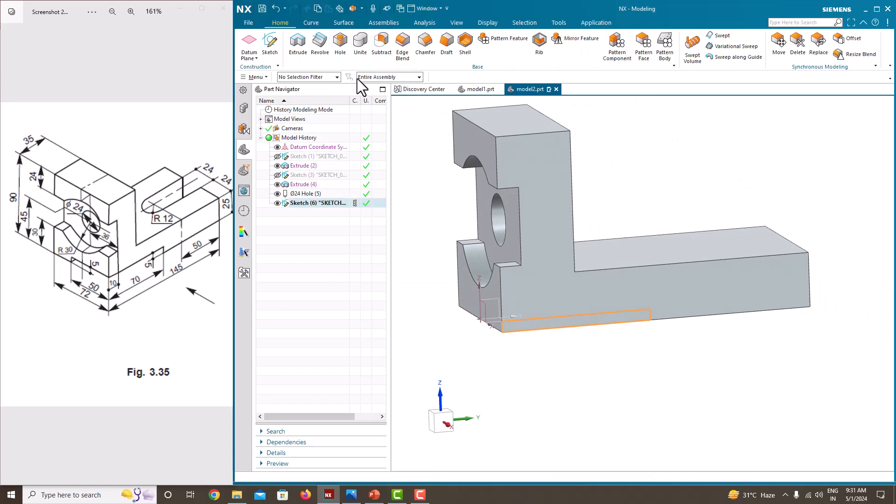
# - Extrude the 70 × 5 mm rectangle 50 mm into the base as a subtracting cut
pyautogui.click(297, 43)
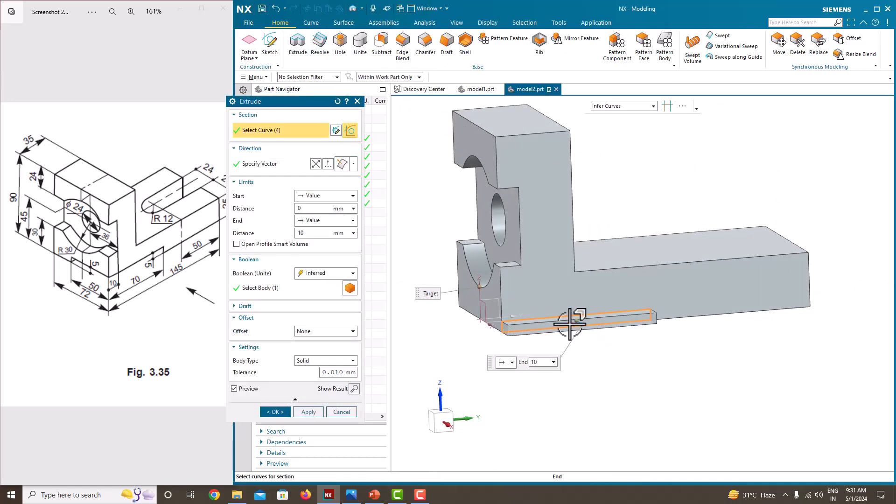
pyautogui.moveTo(581, 324); pyautogui.dragTo(550, 307)
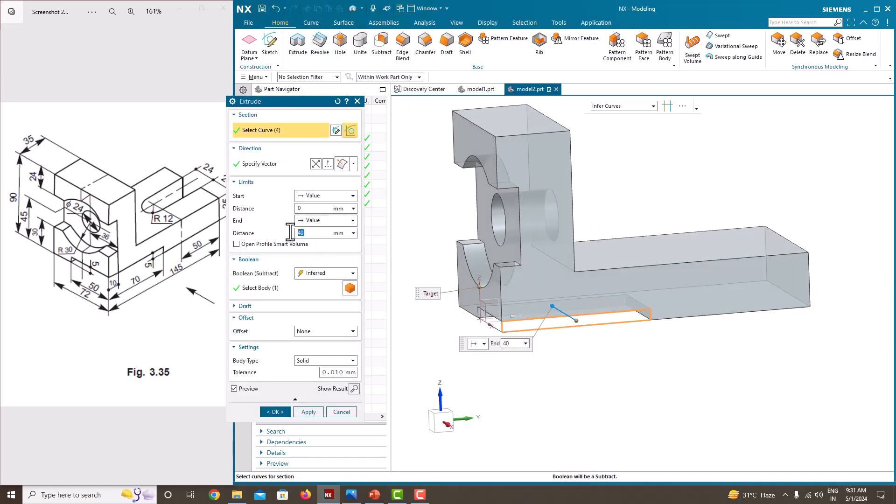
pyautogui.write('50')
pyautogui.press('Return')
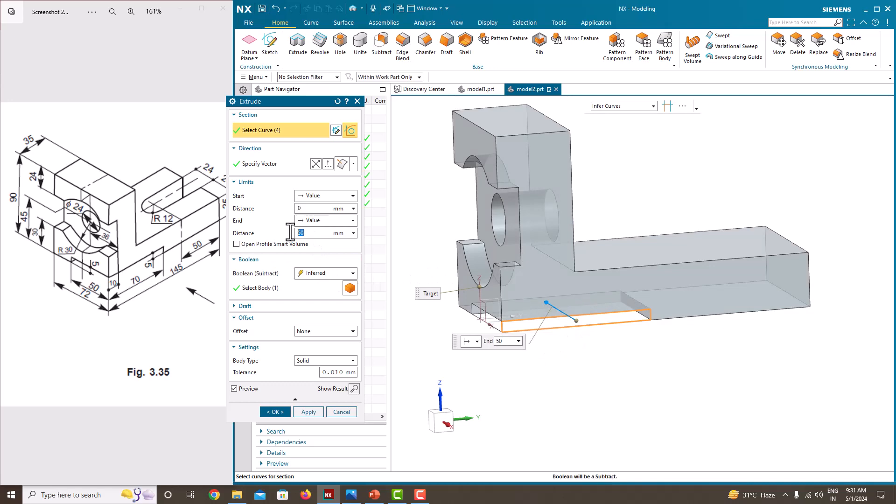
pyautogui.click(283, 410)
pyautogui.click(277, 203)
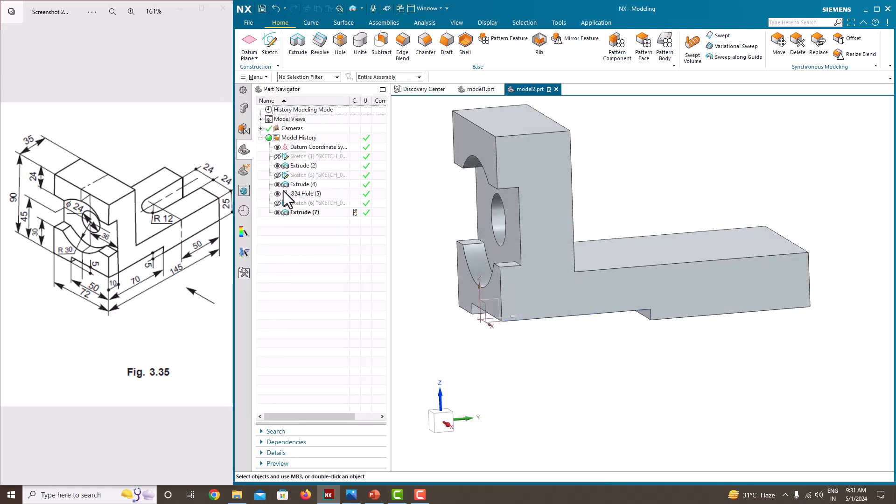
# - Create a new sketch on the top face of the bracket's horizontal leg
pyautogui.moveTo(651, 211)
pyautogui.mouseDown(button='middle')
pyautogui.moveTo(666, 183)
pyautogui.moveTo(677, 195)
pyautogui.mouseUp(button='middle')
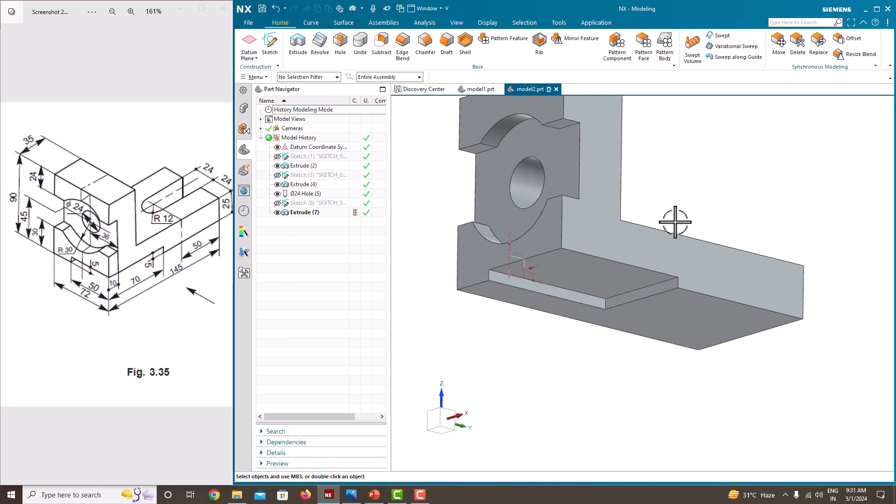
pyautogui.moveTo(593, 194); pyautogui.dragTo(560, 234, button='middle')
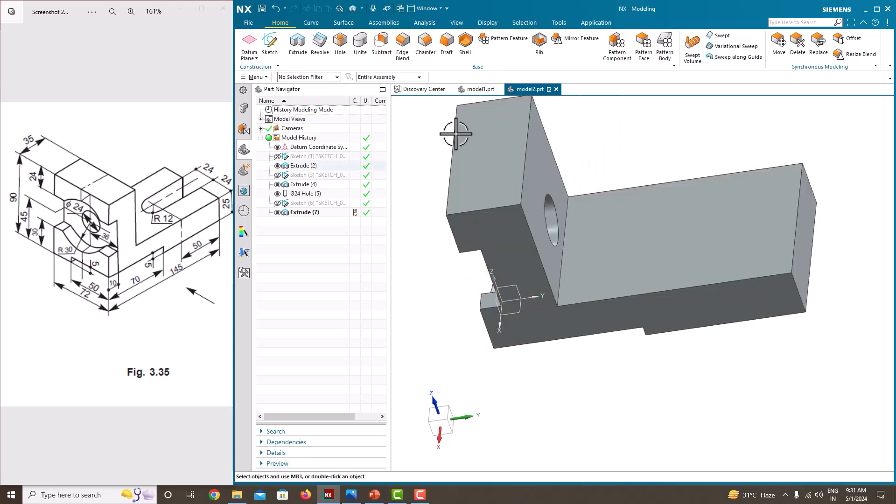
pyautogui.click(274, 55)
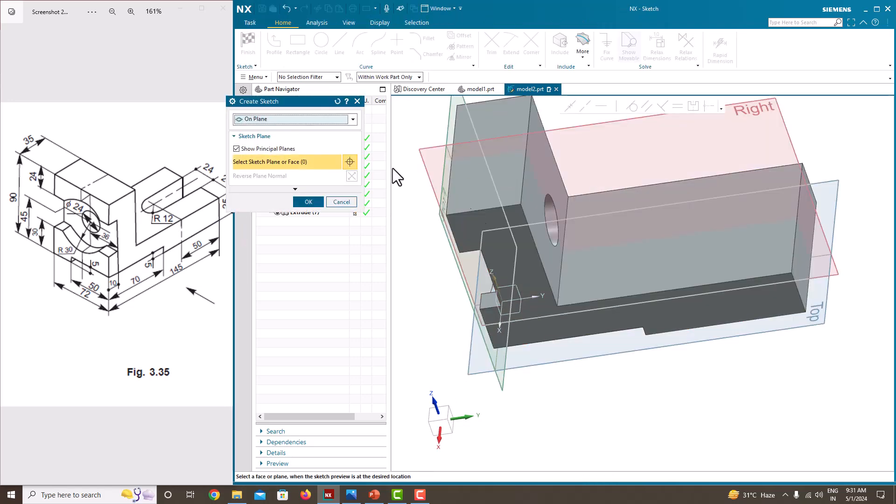
pyautogui.click(756, 208)
pyautogui.click(304, 202)
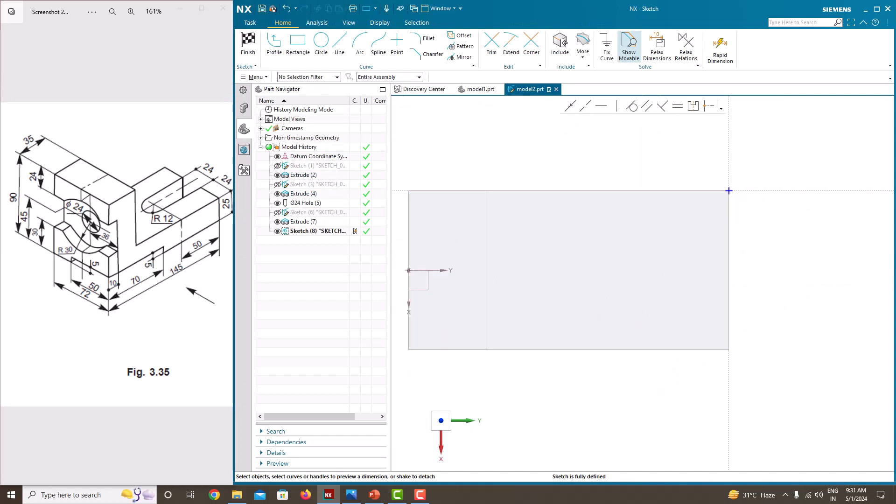
# - Sketch a rectangle about 47 by 16 mm inside the face, with one short side on the horizontal leg's free end edge
pyautogui.click(297, 42)
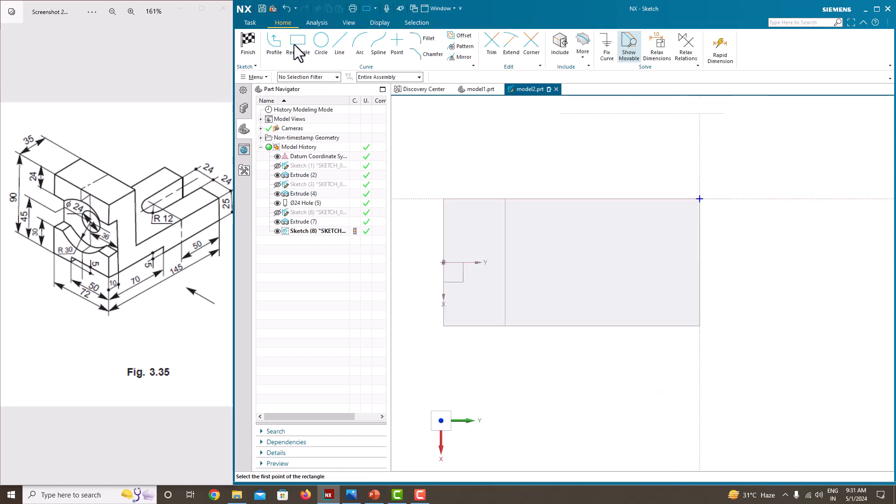
pyautogui.click(616, 246)
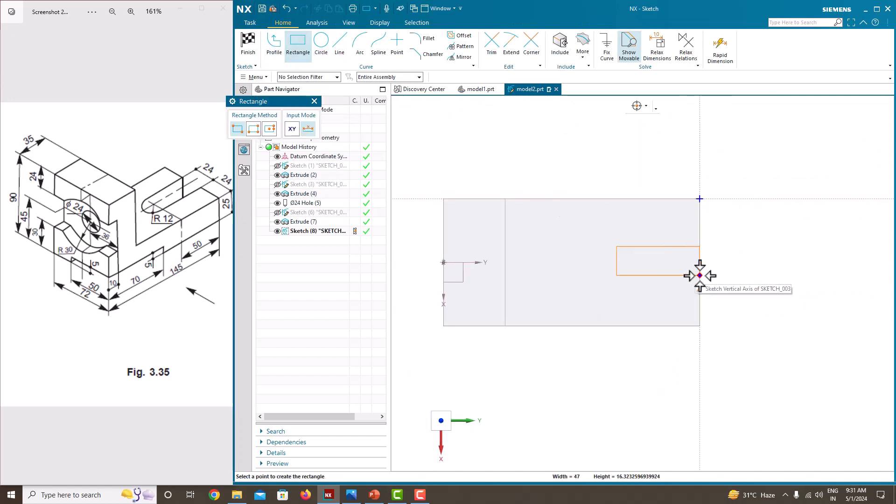
pyautogui.click(700, 275)
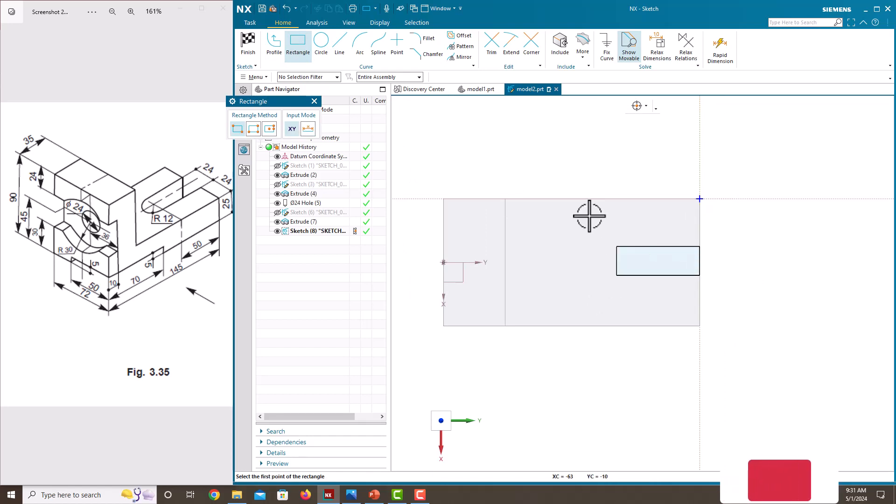
pyautogui.press('Escape')
# - Set the rectangle's width along the end edge to 24 mm, scaling the entire sketch
pyautogui.scroll(2, 672, 234)
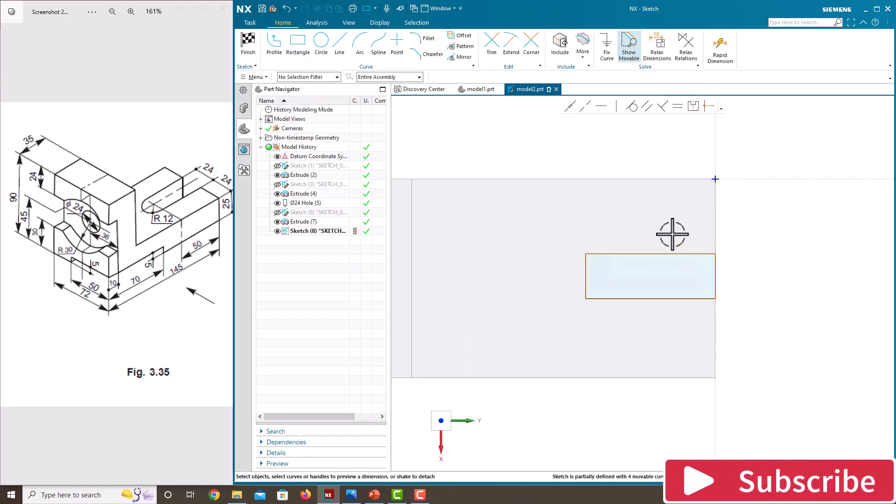
pyautogui.scroll(-1, 646, 221)
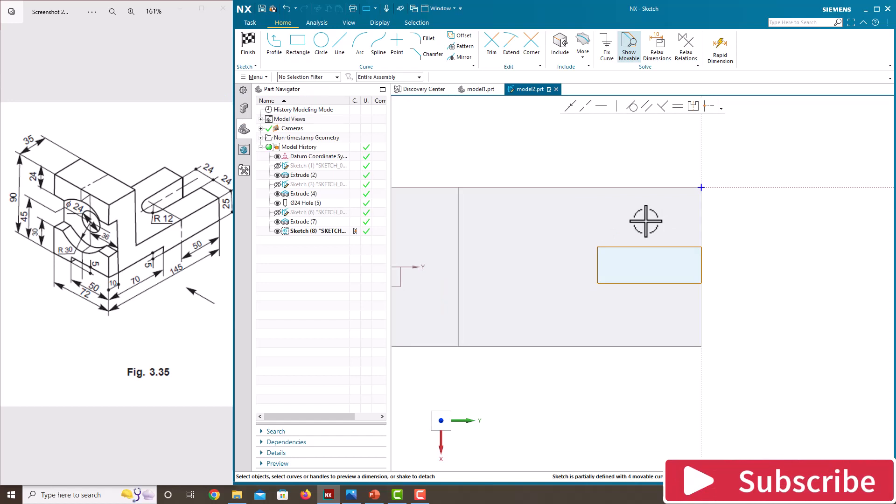
pyautogui.click(715, 266)
pyautogui.click(717, 265)
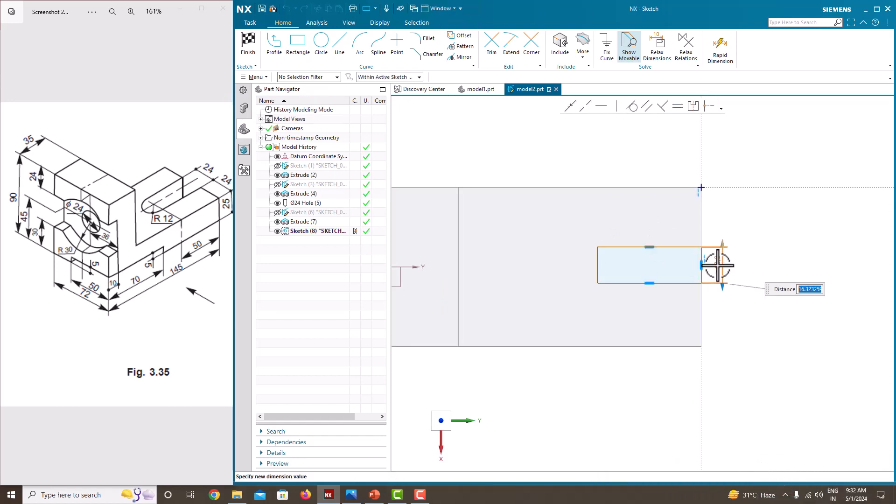
pyautogui.write('24')
pyautogui.press('Return')
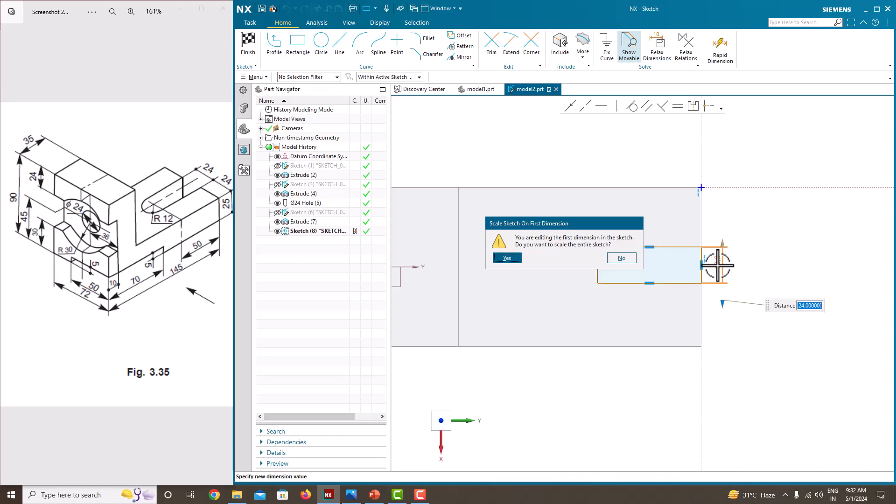
pyautogui.click(509, 258)
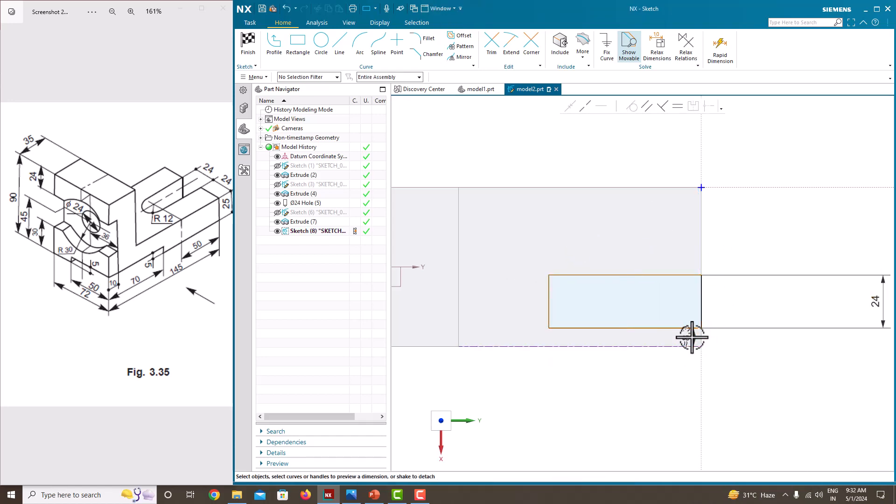
# - Place the rectangle 24 mm from the face's lower long edge and set its length to 50 mm
pyautogui.click(692, 337)
pyautogui.write('24')
pyautogui.press('Return')
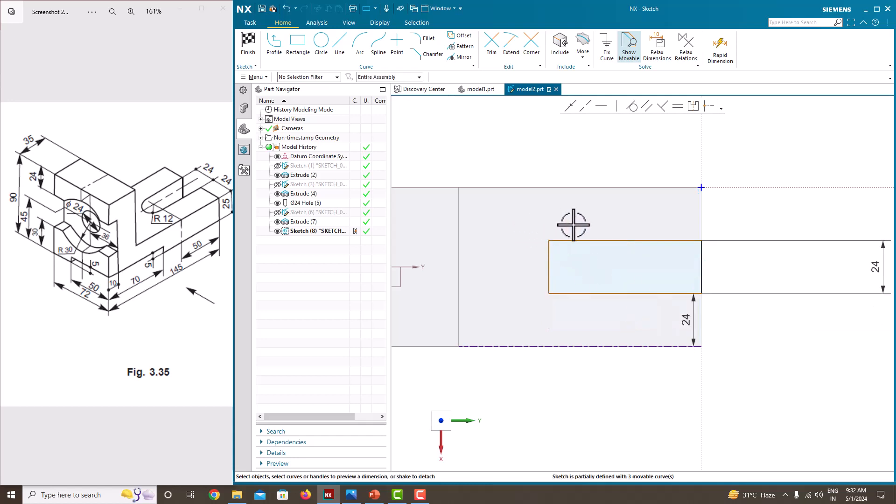
pyautogui.click(592, 240)
pyautogui.click(632, 223)
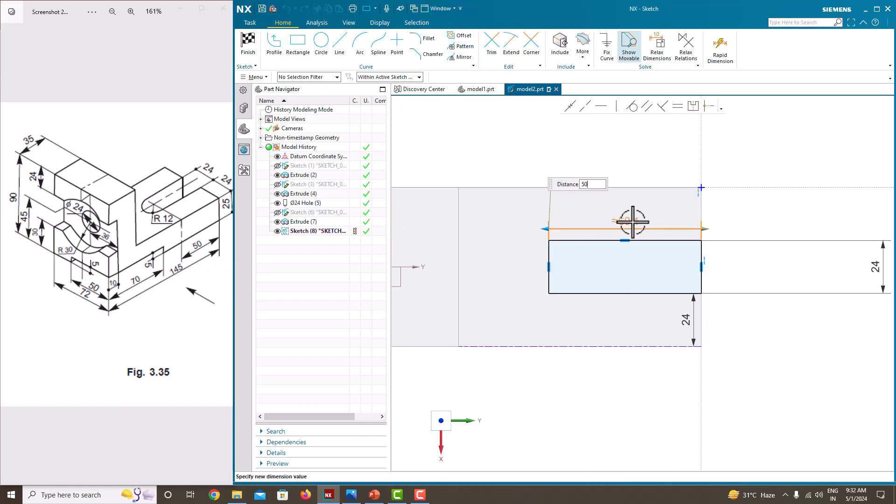
pyautogui.write('50')
pyautogui.press('Return')
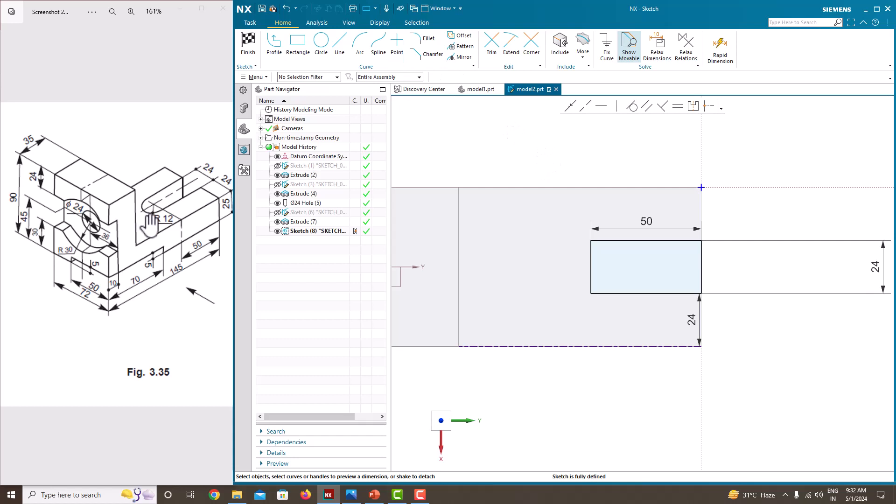
# - Draw a 12 mm radius semicircle by centre and endpoints on the rectangle's inner short side, and trim the line dividing them
pyautogui.click(360, 55)
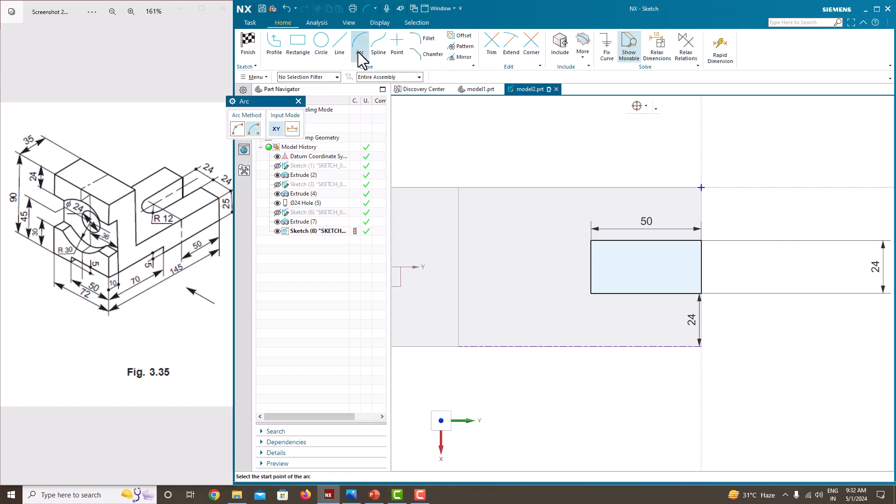
pyautogui.click(253, 130)
pyautogui.click(593, 266)
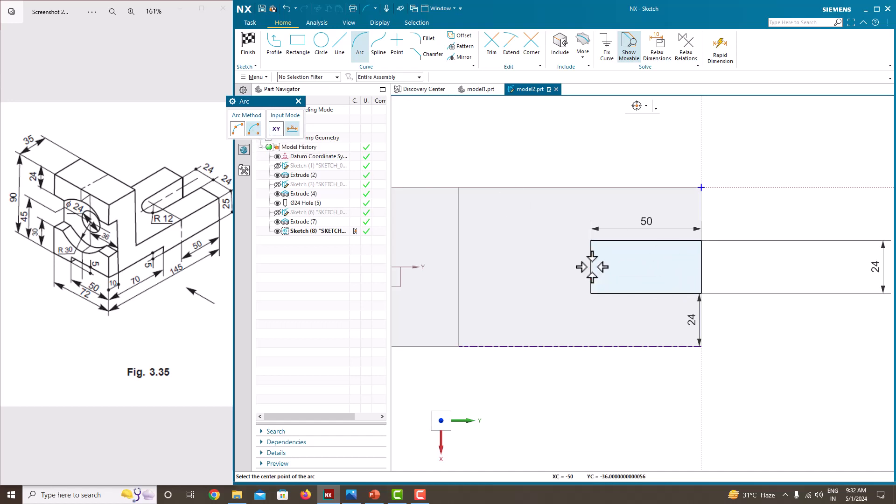
pyautogui.click(583, 245)
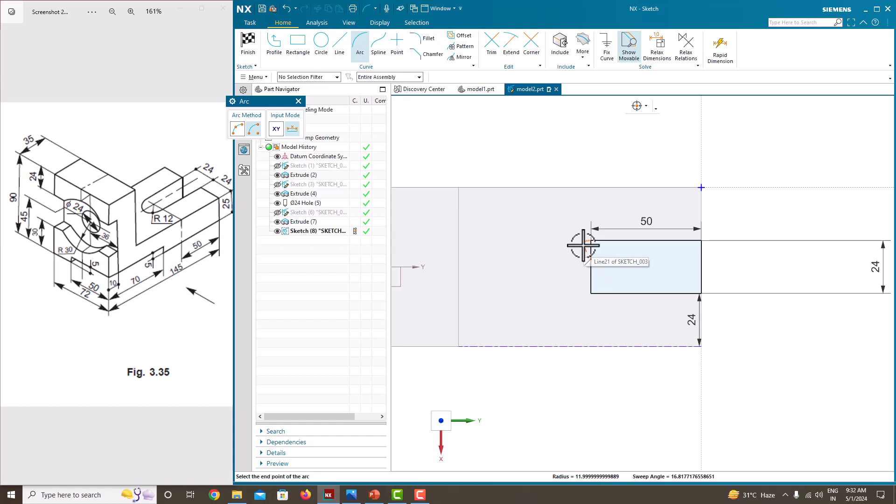
pyautogui.click(590, 294)
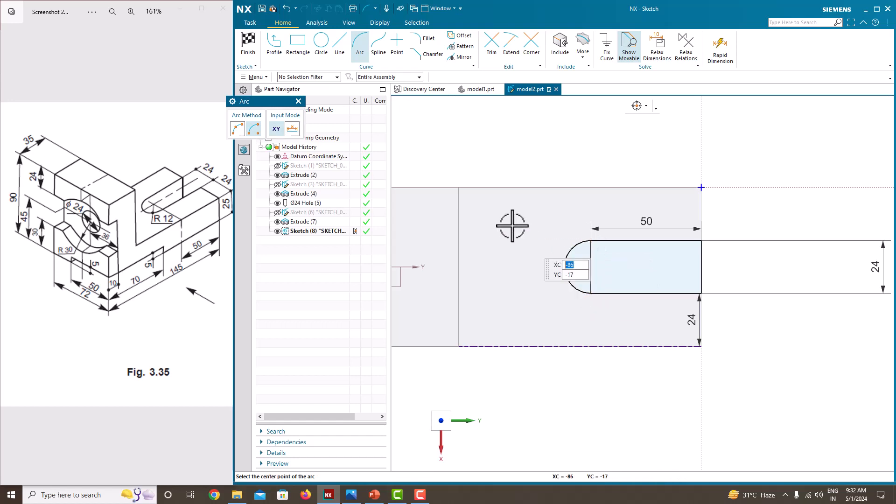
pyautogui.press('Escape')
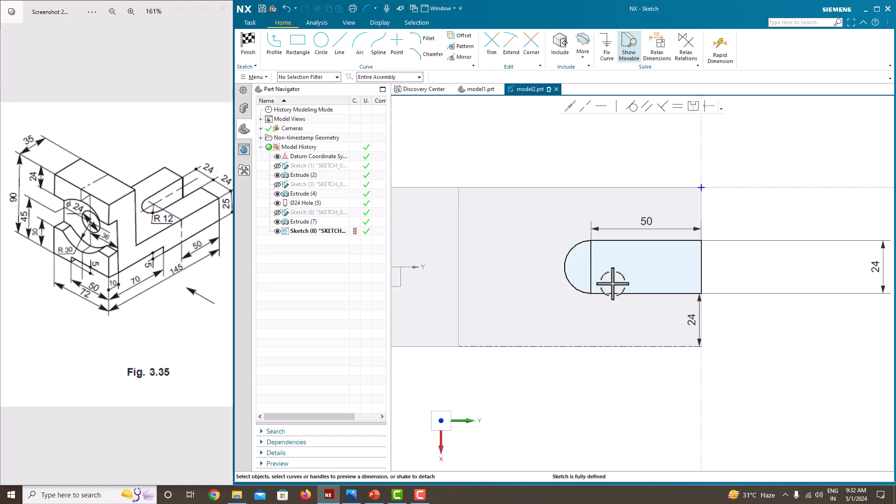
pyautogui.click(492, 46)
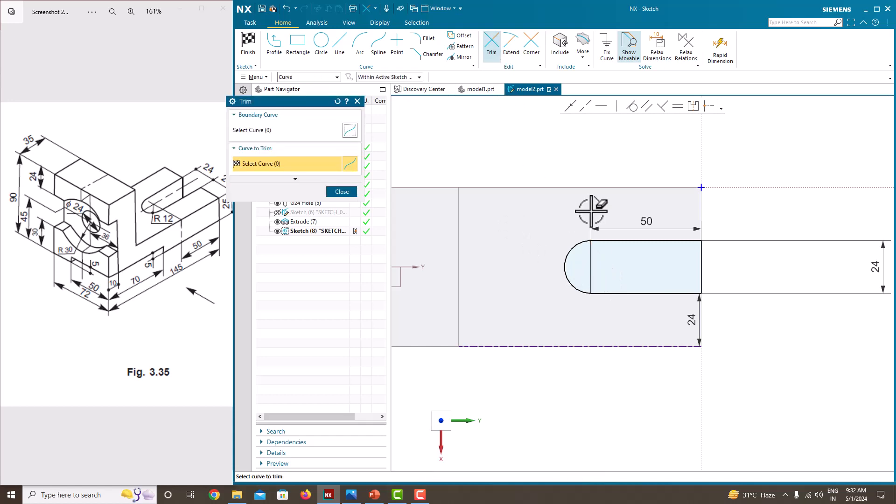
pyautogui.click(332, 195)
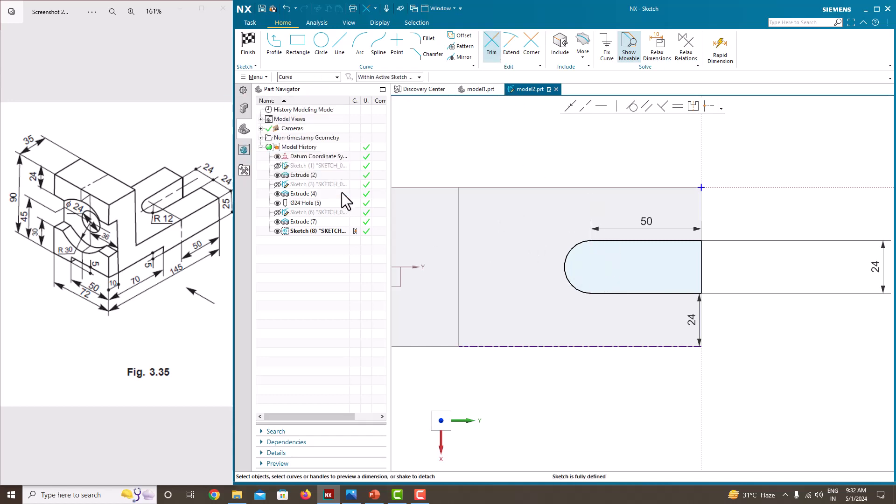
# - Finish the slot sketch and extrude it down into the horizontal leg as a subtracting cut with the end limit set to Until Next
pyautogui.scroll(-1, 631, 258)
pyautogui.rightClick(530, 153)
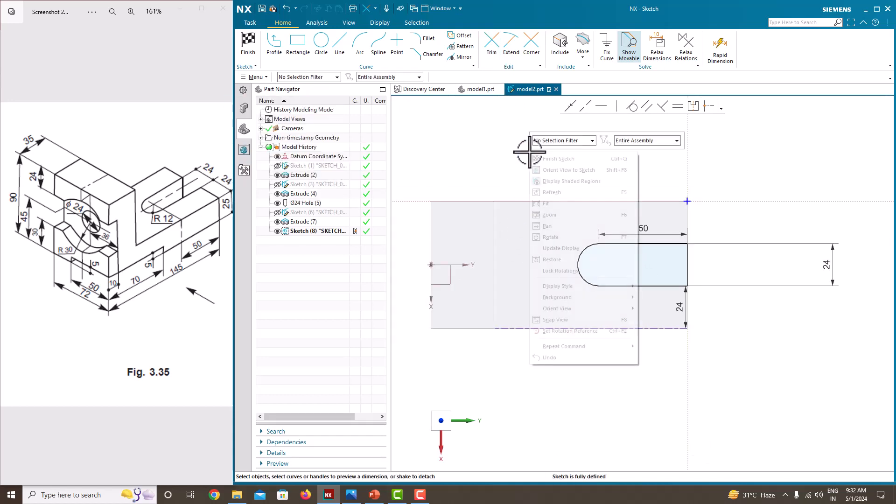
pyautogui.click(538, 155)
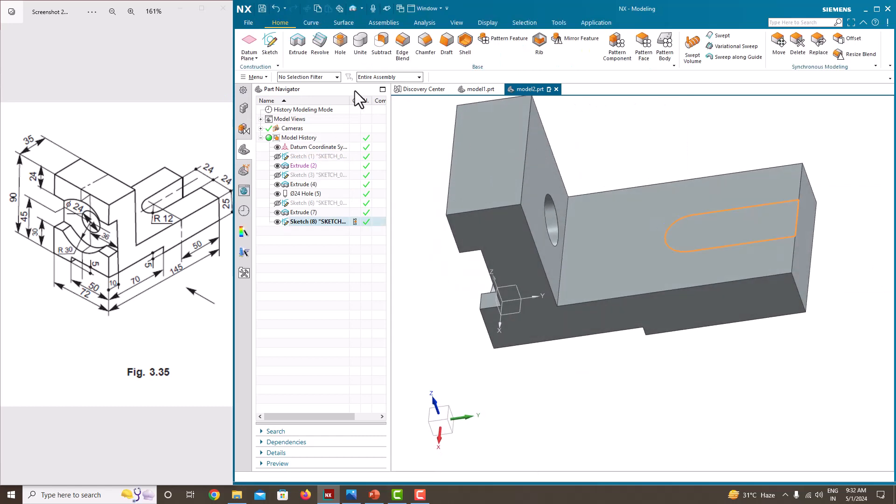
pyautogui.click(299, 44)
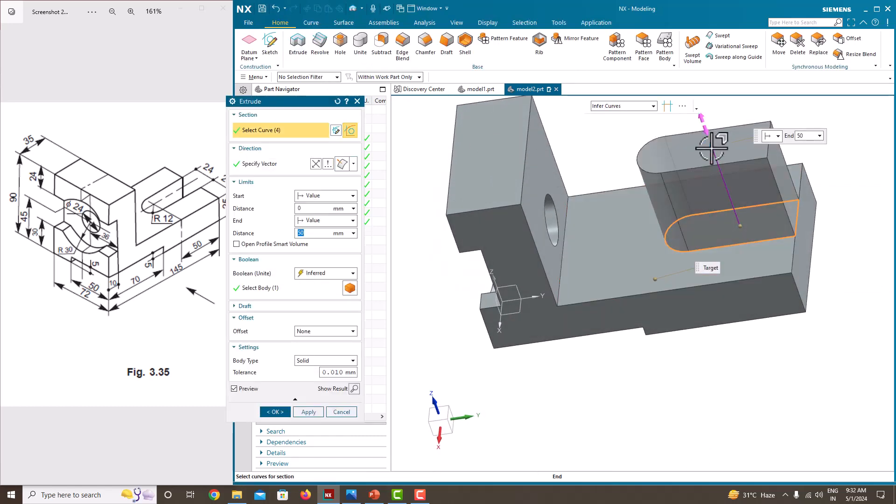
pyautogui.moveTo(740, 236); pyautogui.dragTo(743, 252)
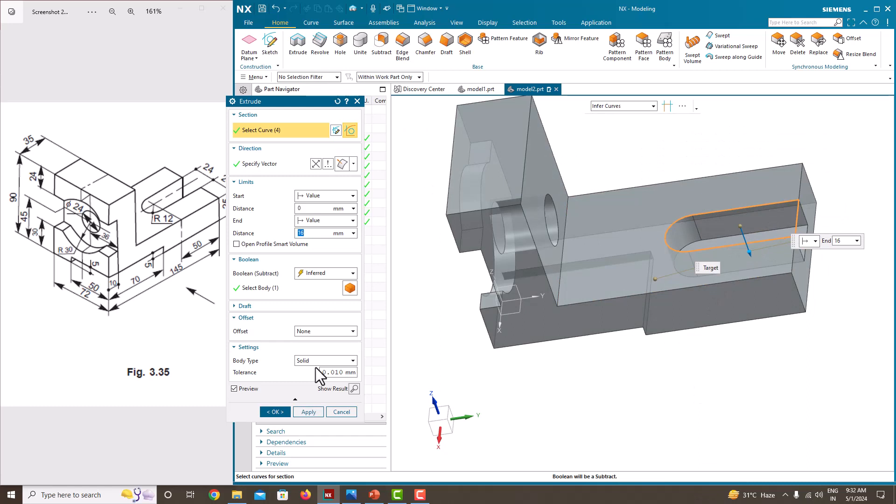
pyautogui.click(322, 220)
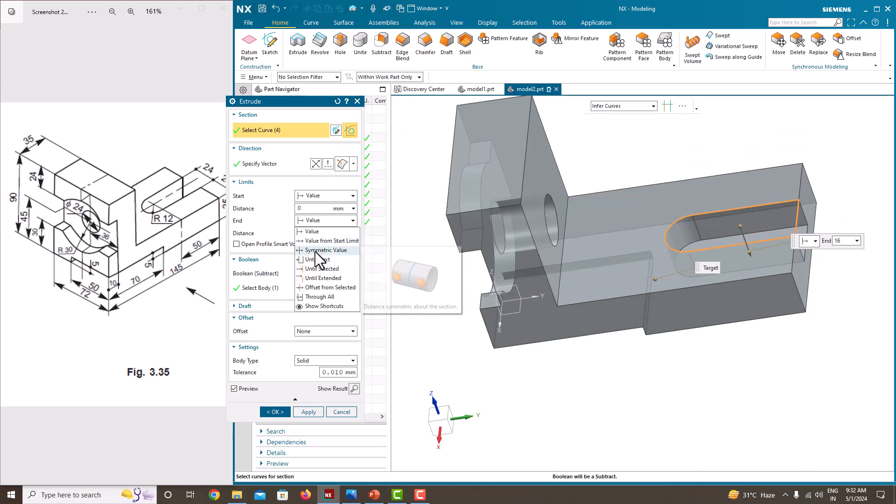
pyautogui.click(317, 256)
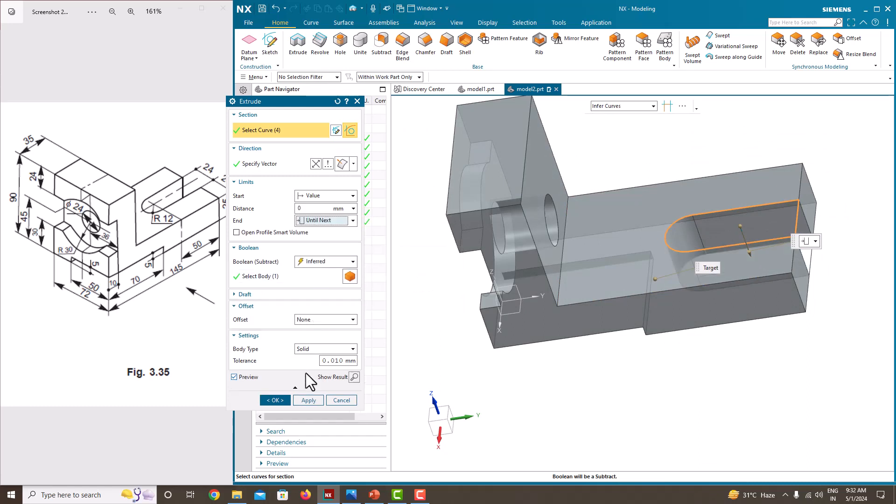
pyautogui.click(282, 401)
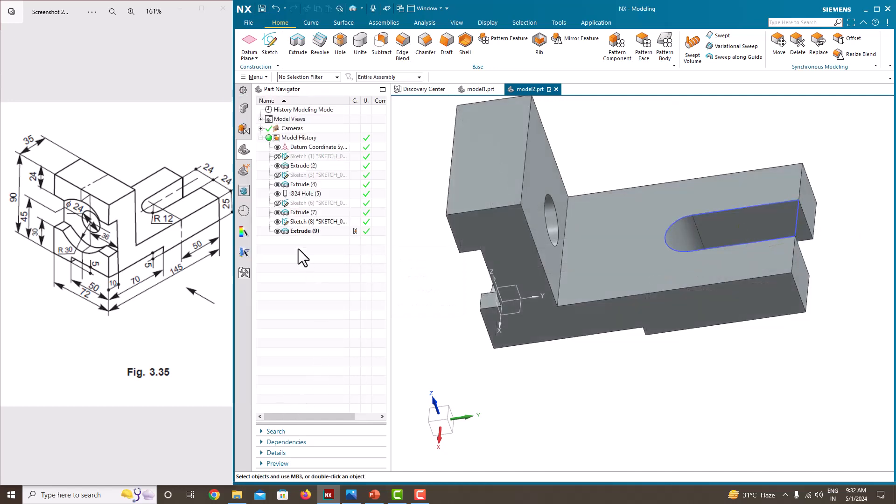
# - Hide the slot sketch and orient the bracket to the isometric view to compare it with the reference drawing
pyautogui.rightClick(608, 147)
pyautogui.moveTo(646, 248)
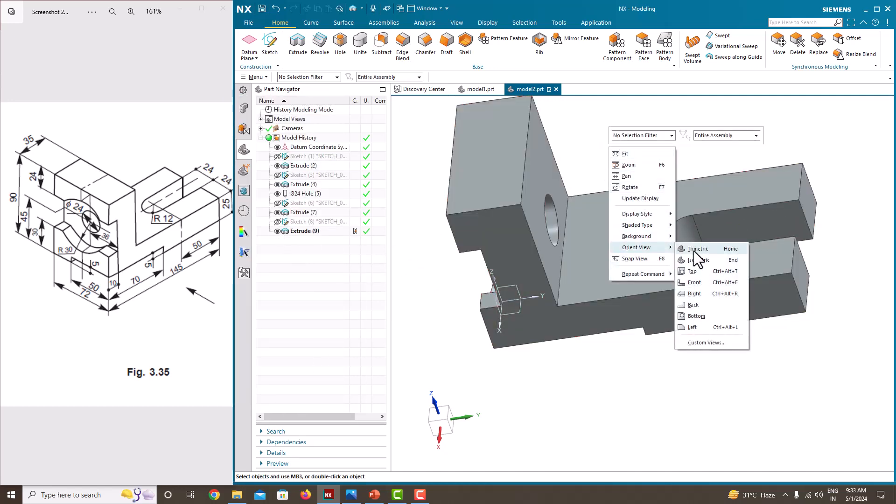
pyautogui.click(696, 251)
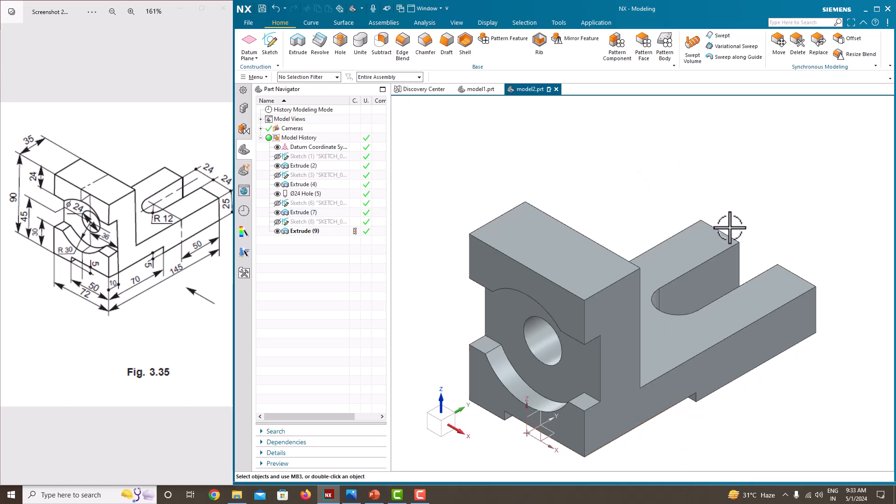
pyautogui.scroll(1, 110, 302)
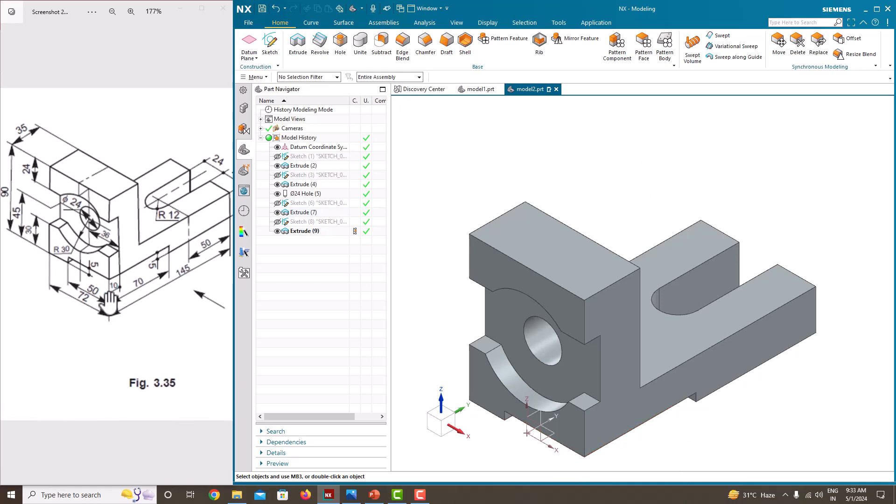
pyautogui.scroll(-1, 110, 302)
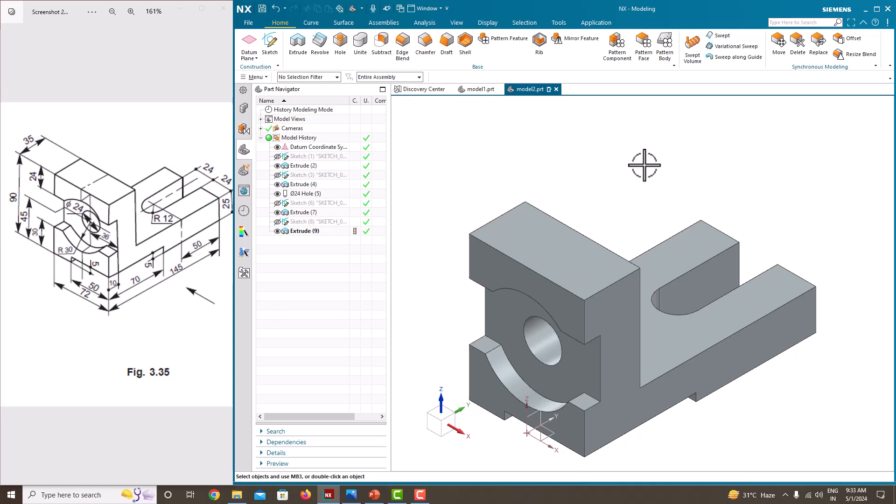
# - Change the solid bracket body's display colour to a medium blue from the palette
pyautogui.click(490, 22)
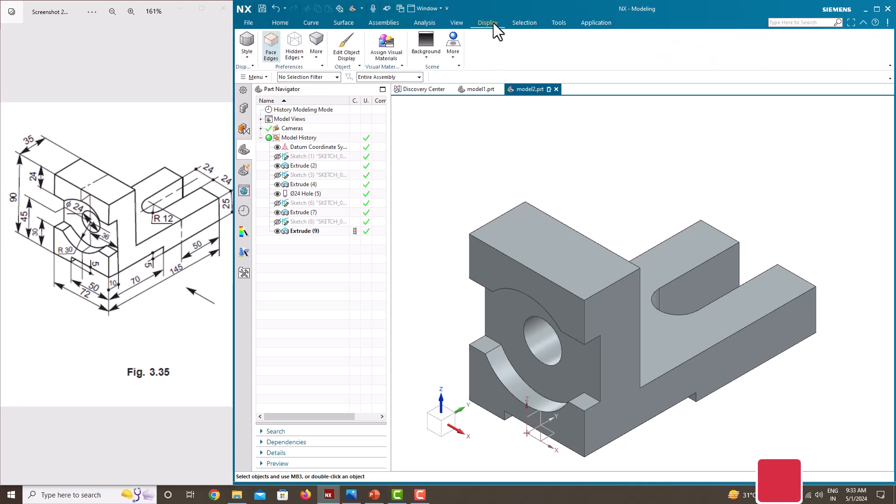
pyautogui.click(348, 47)
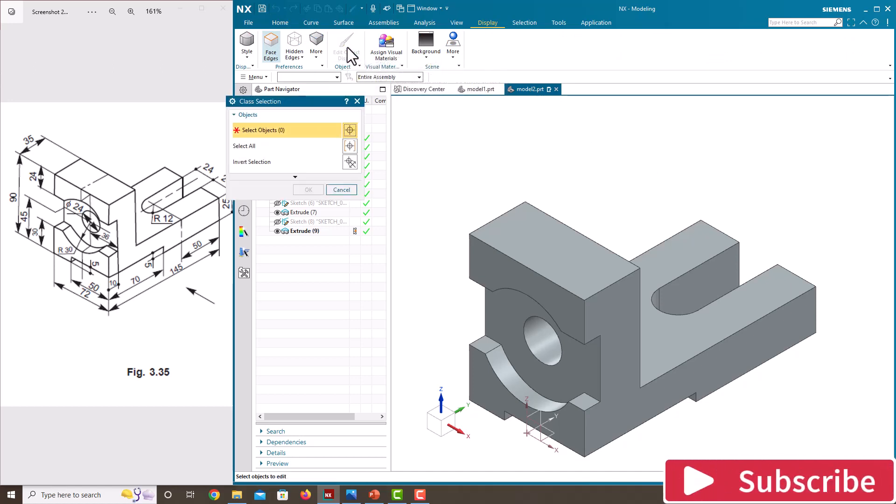
pyautogui.click(582, 275)
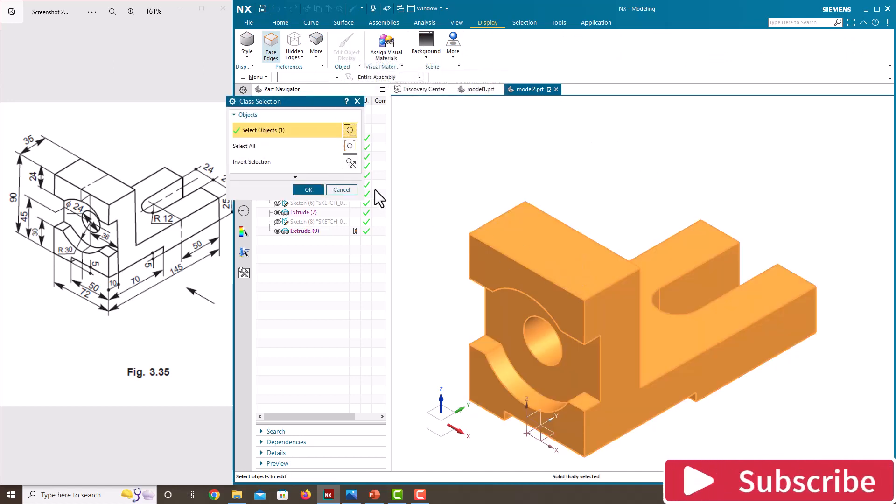
pyautogui.click(310, 189)
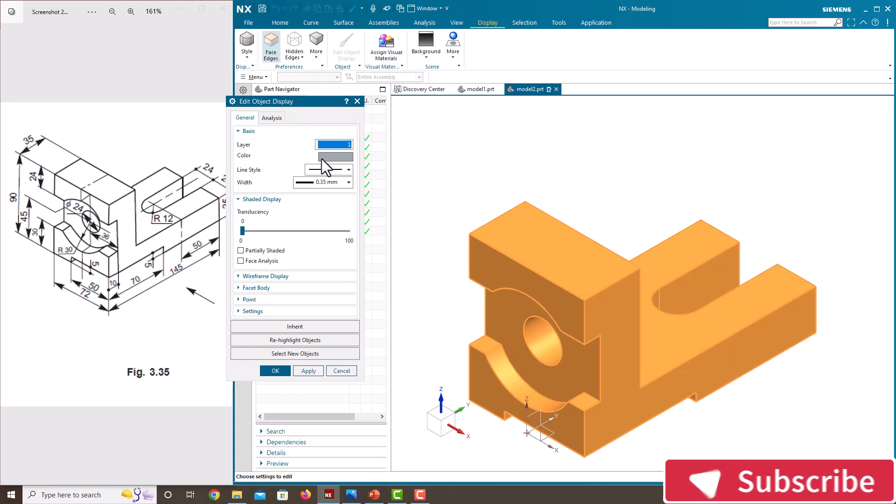
pyautogui.click(335, 157)
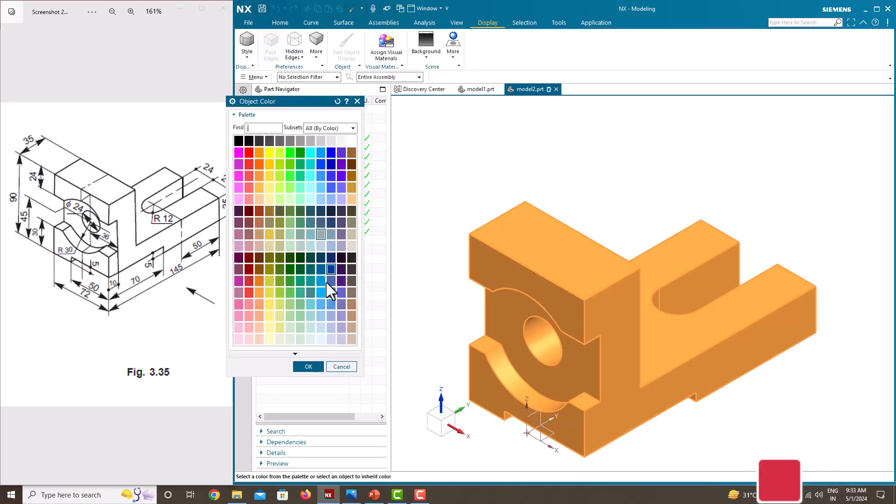
pyautogui.click(332, 306)
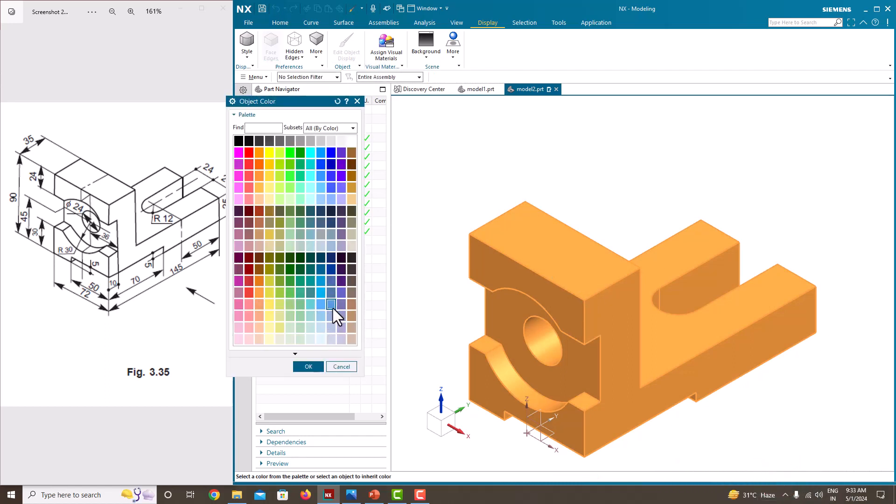
pyautogui.click(308, 367)
pyautogui.click(281, 373)
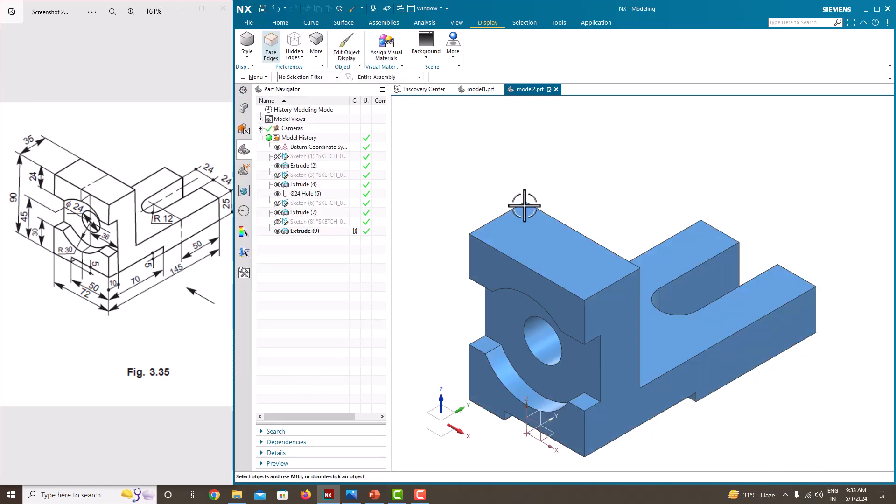
pyautogui.scroll(3, 570, 235)
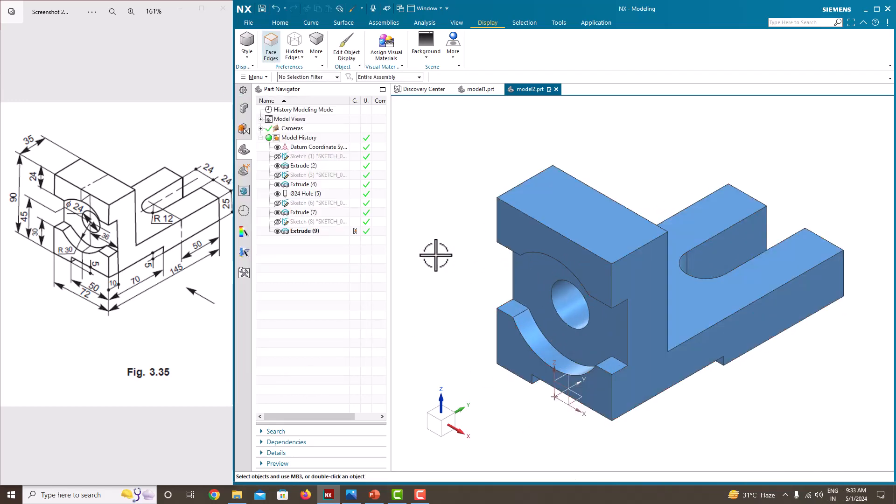